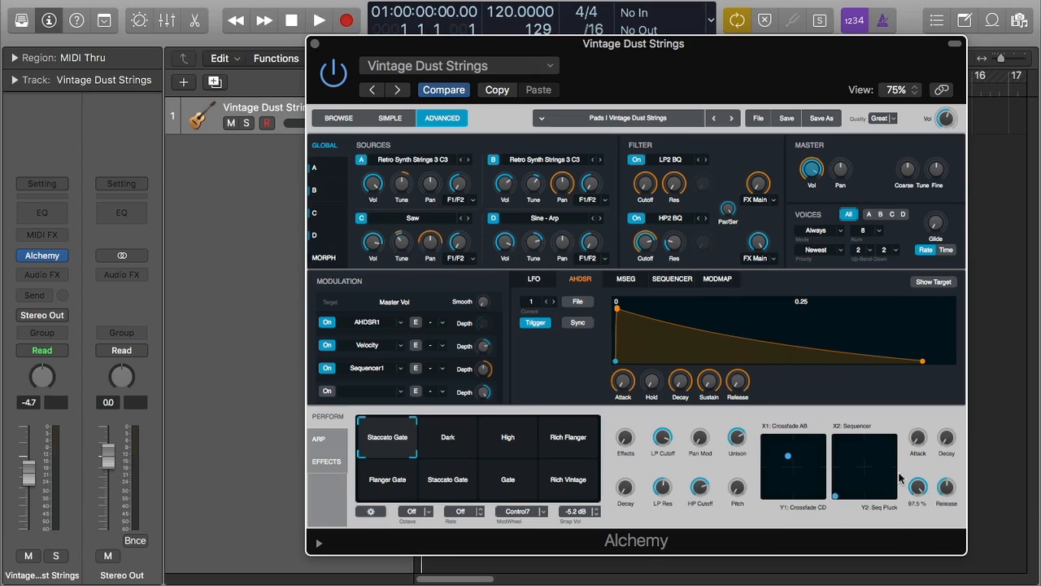
- Browse the Arp and Effects sections of the Perform area, returning to the performance controls
{"action": "left_click", "coordinate": [319, 439]}
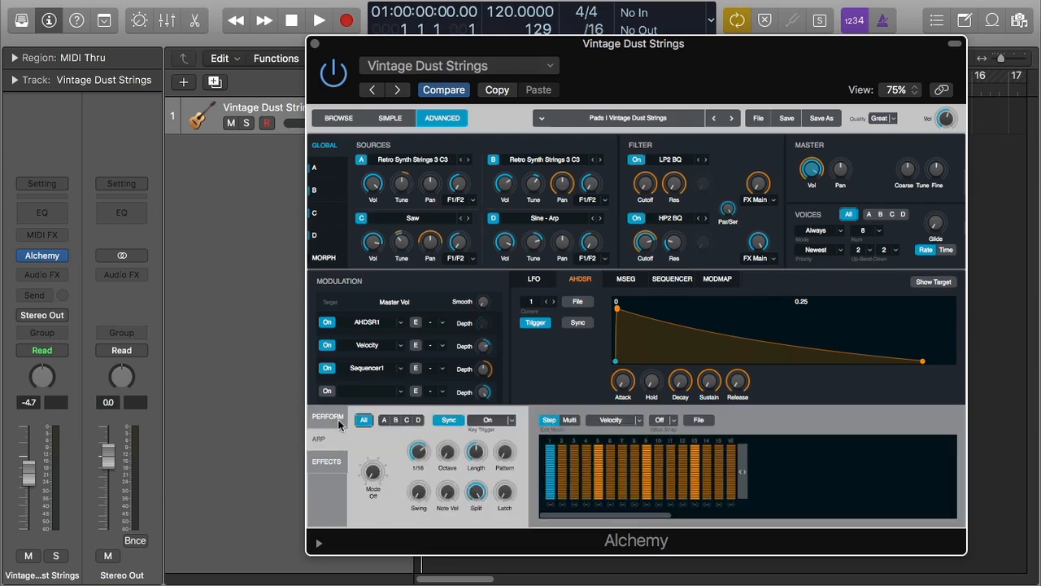
{"action": "left_click", "coordinate": [335, 418]}
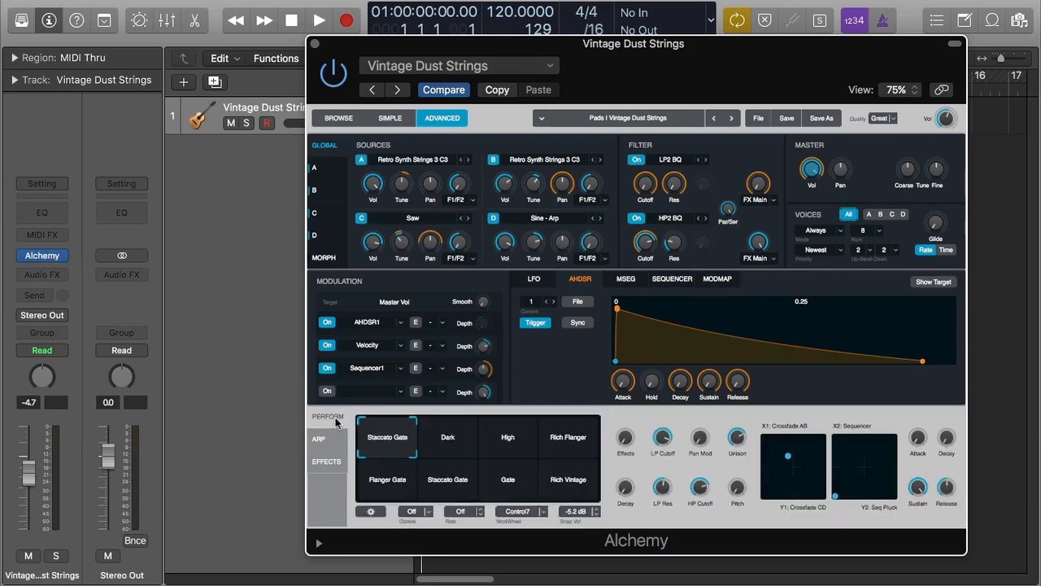
{"action": "left_click", "coordinate": [327, 468]}
{"action": "left_click", "coordinate": [330, 420]}
- Move the points on both XY pads to new positions
{"action": "left_click_drag", "start_coordinate": [786, 457], "coordinate": [780, 431]}
{"action": "left_click_drag", "start_coordinate": [782, 439], "coordinate": [795, 466]}
{"action": "left_click_drag", "start_coordinate": [836, 495], "coordinate": [860, 462]}
- Open and dismiss the context menus of the first XY pad and the Unison knob
{"action": "double_click", "coordinate": [787, 429]}
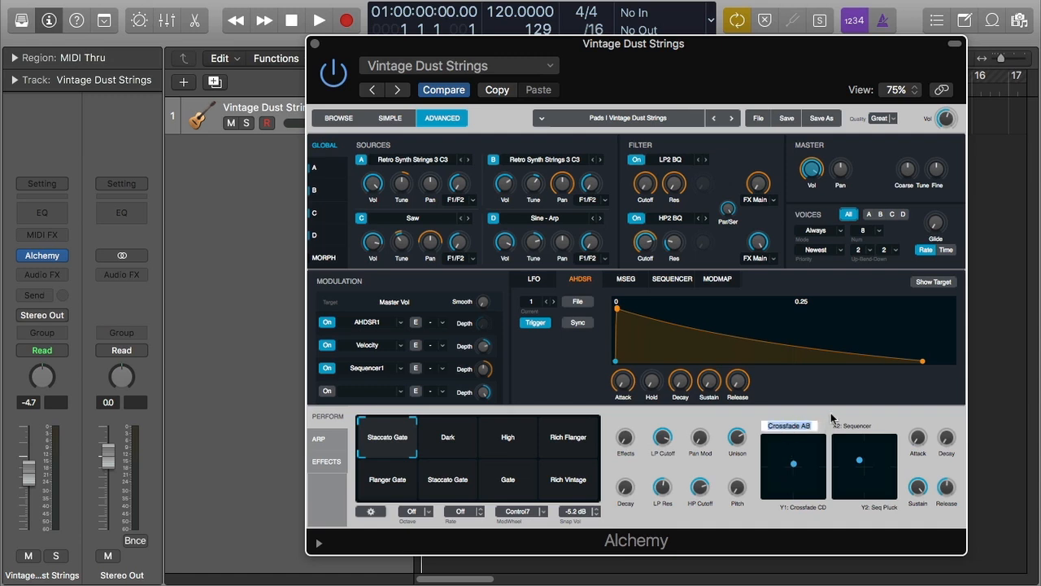
{"action": "left_click", "coordinate": [835, 422]}
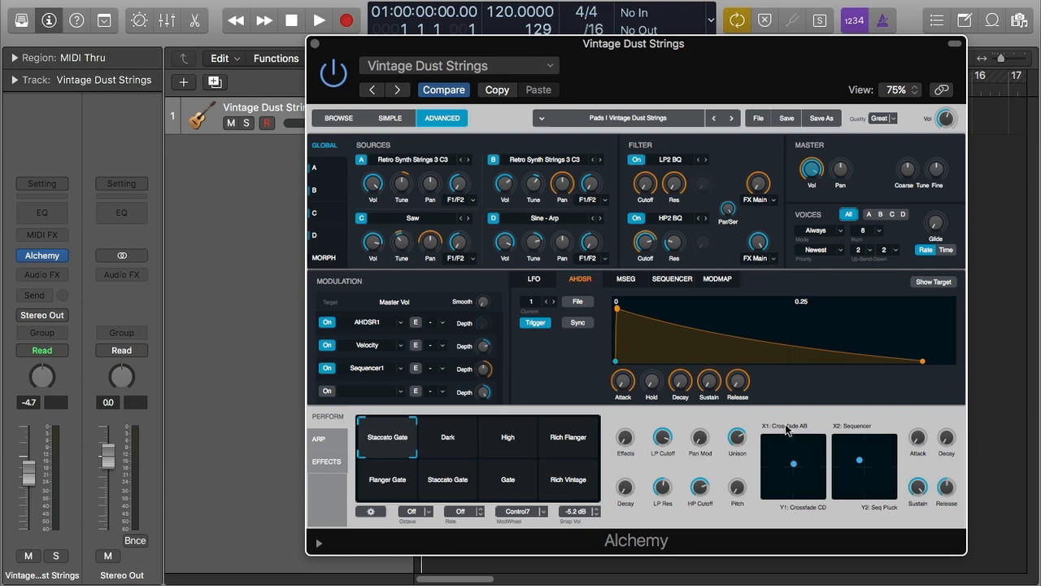
{"action": "right_click", "coordinate": [771, 447]}
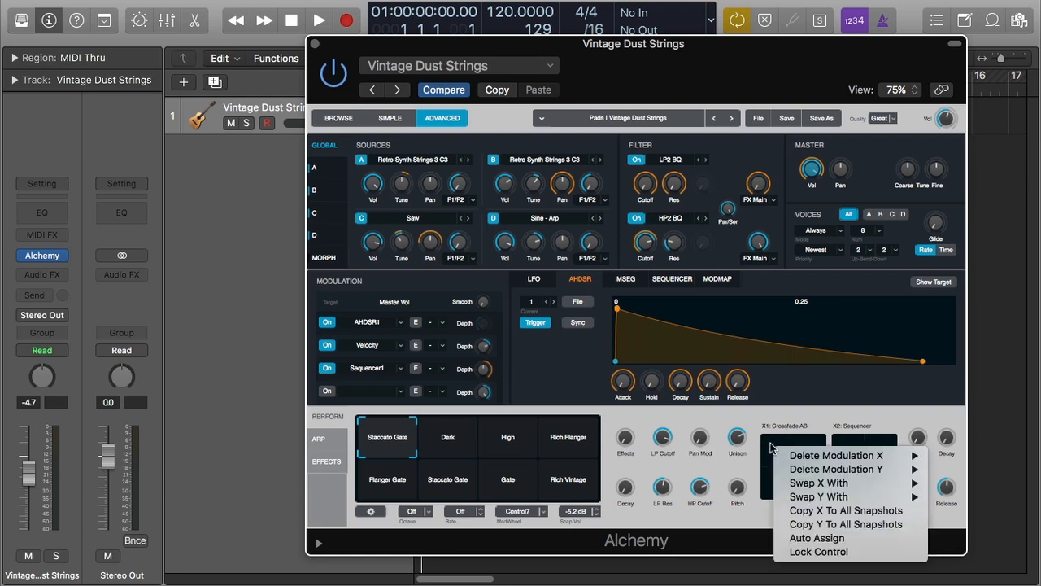
{"action": "key", "text": "Escape"}
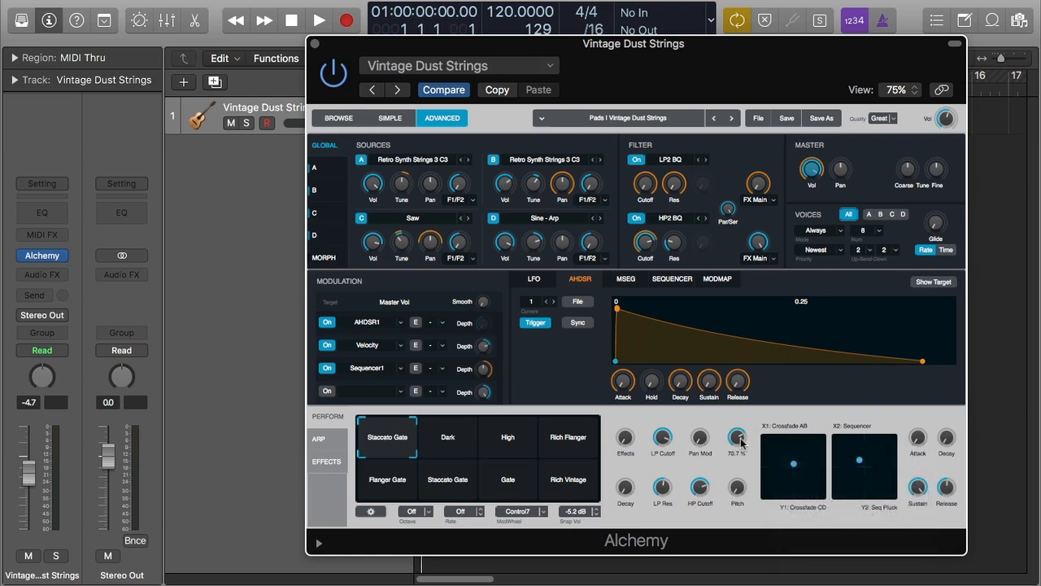
{"action": "right_click", "coordinate": [745, 441]}
{"action": "key", "text": "Escape"}
- Inspect the first XY pad's Delete Modulation and Swap X/Y With submenus, and the Unison knob's menu
{"action": "right_click", "coordinate": [786, 418]}
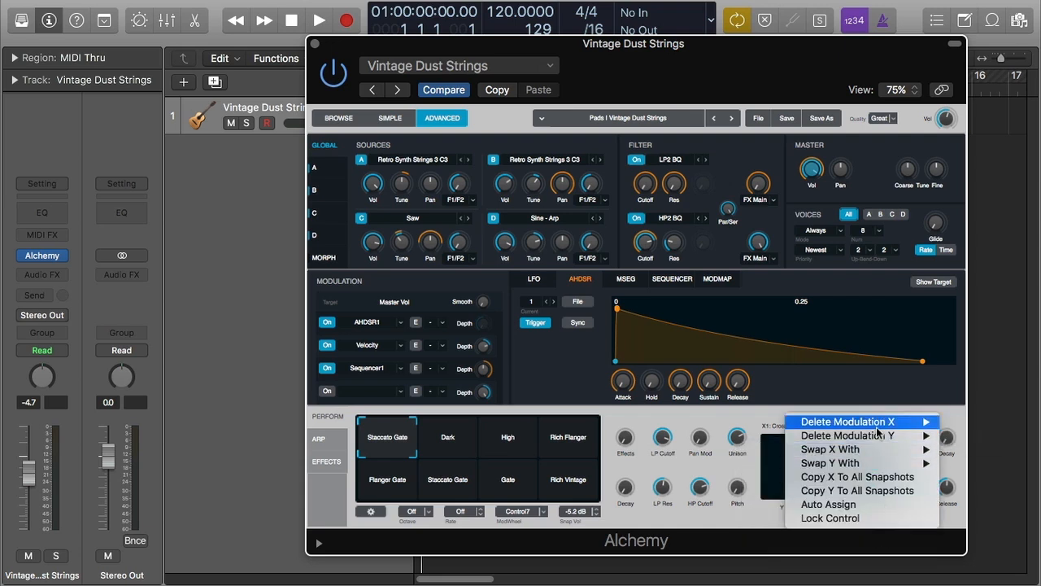
{"action": "mouse_move", "coordinate": [877, 432]}
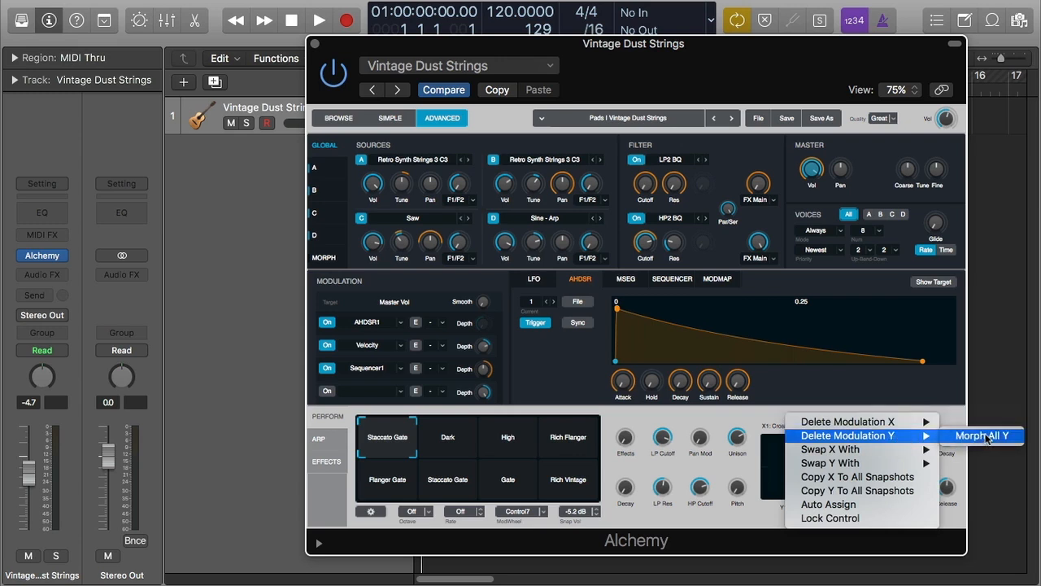
{"action": "mouse_move", "coordinate": [890, 455]}
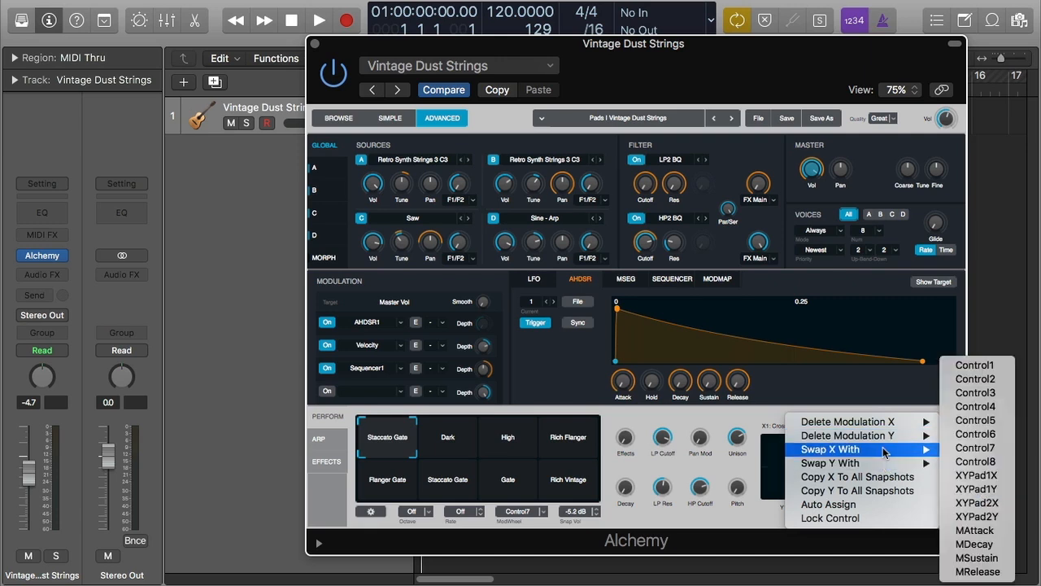
{"action": "left_click", "coordinate": [742, 429]}
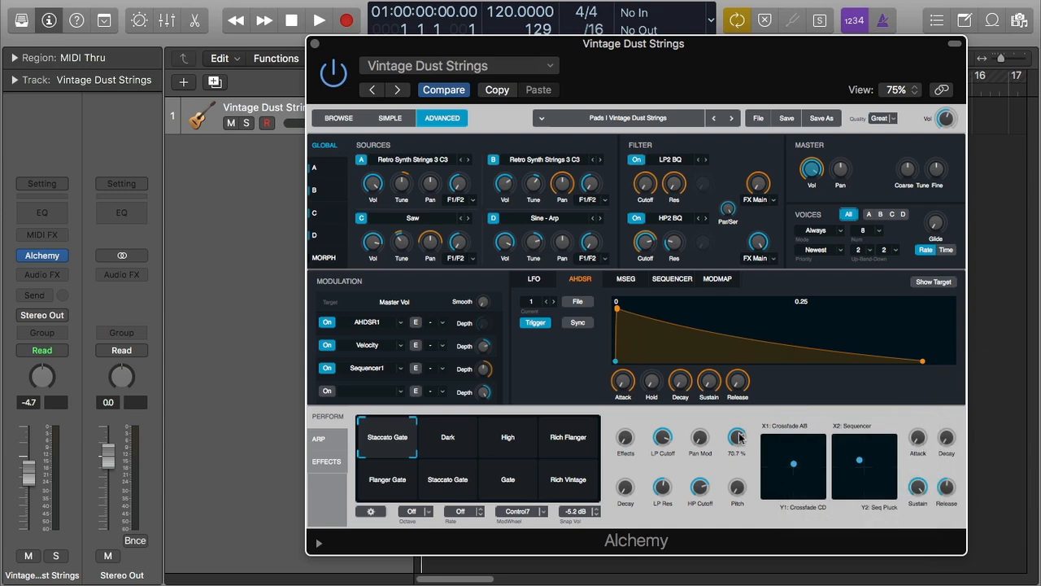
{"action": "right_click", "coordinate": [738, 440]}
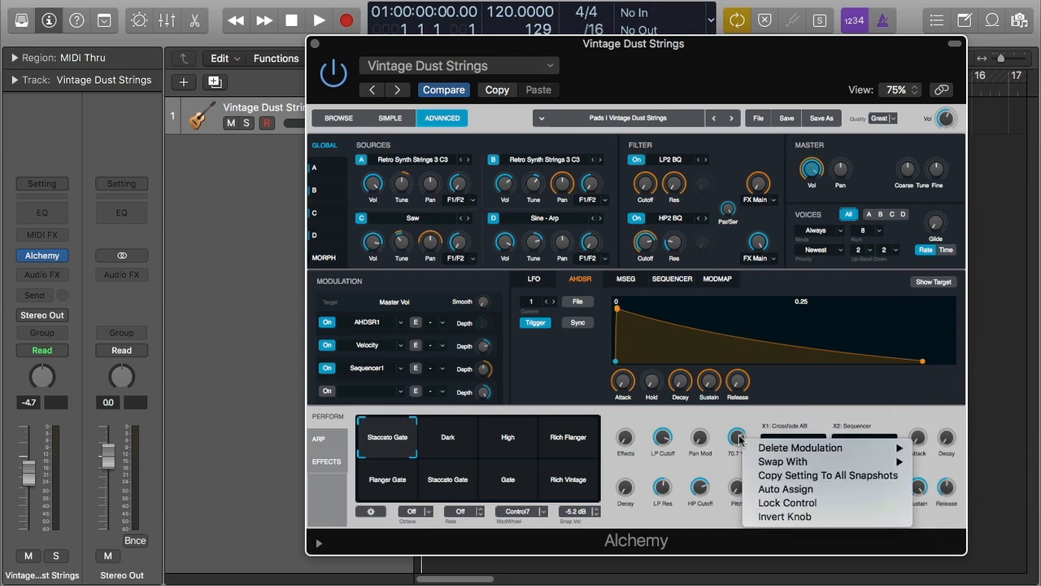
{"action": "left_click", "coordinate": [787, 419]}
{"action": "right_click", "coordinate": [800, 446]}
{"action": "mouse_move", "coordinate": [887, 450]}
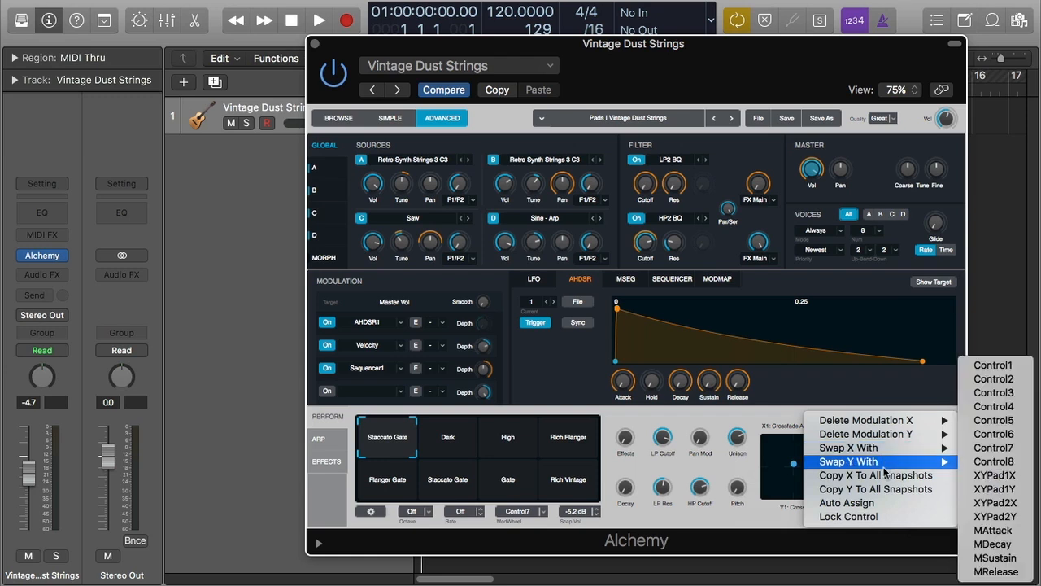
{"action": "mouse_move", "coordinate": [934, 446]}
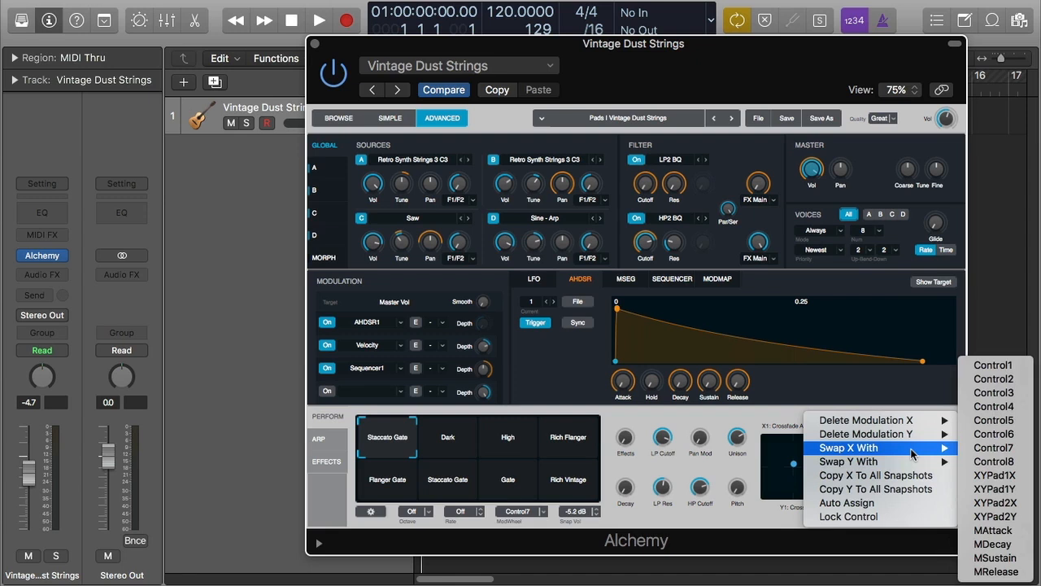
{"action": "left_click", "coordinate": [753, 413]}
- Review the context menus of both XY pads, including the Auto Assign option
{"action": "right_click", "coordinate": [879, 456]}
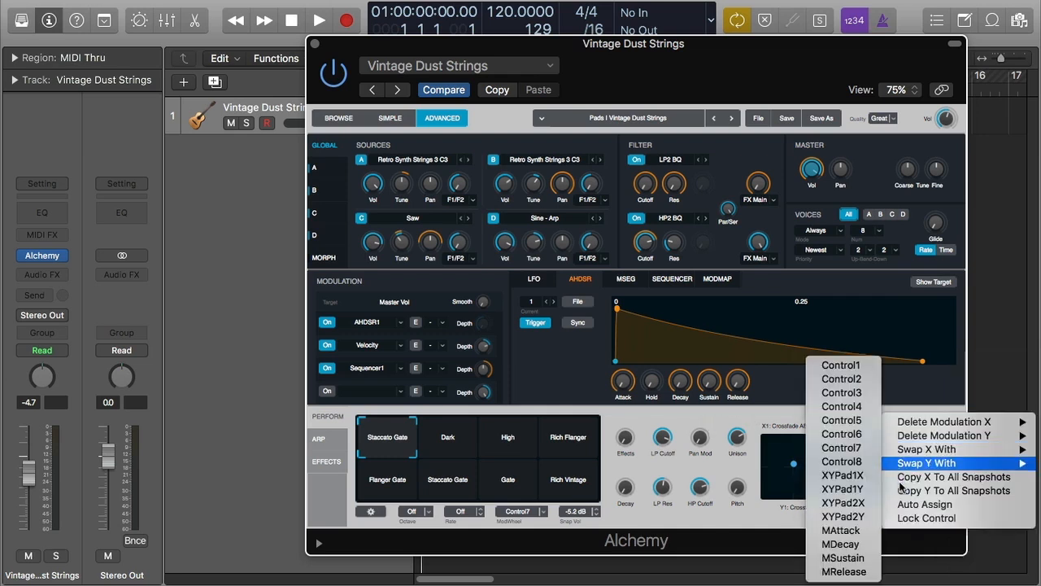
{"action": "right_click", "coordinate": [766, 446]}
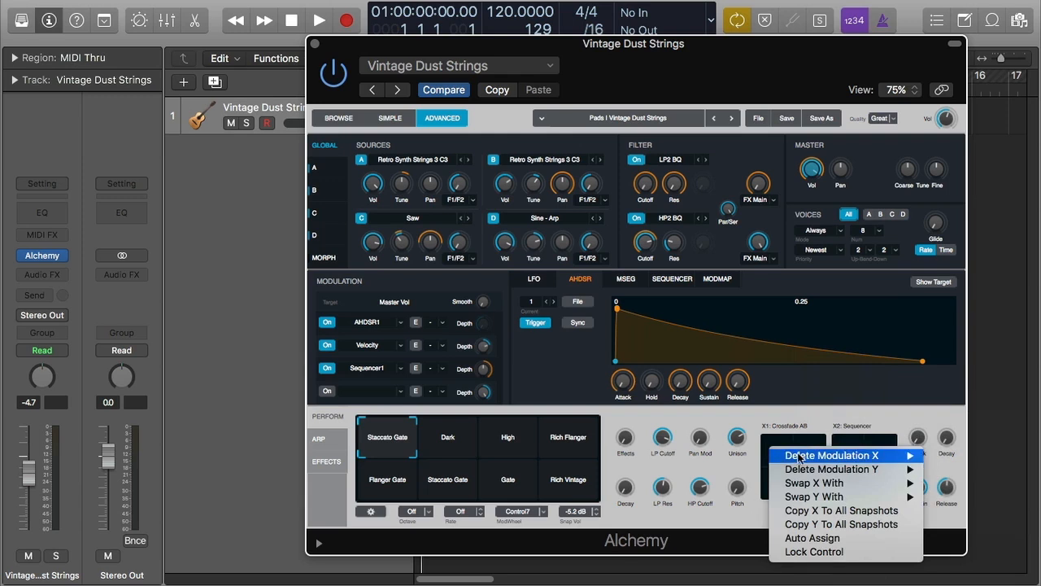
{"action": "left_click", "coordinate": [825, 413]}
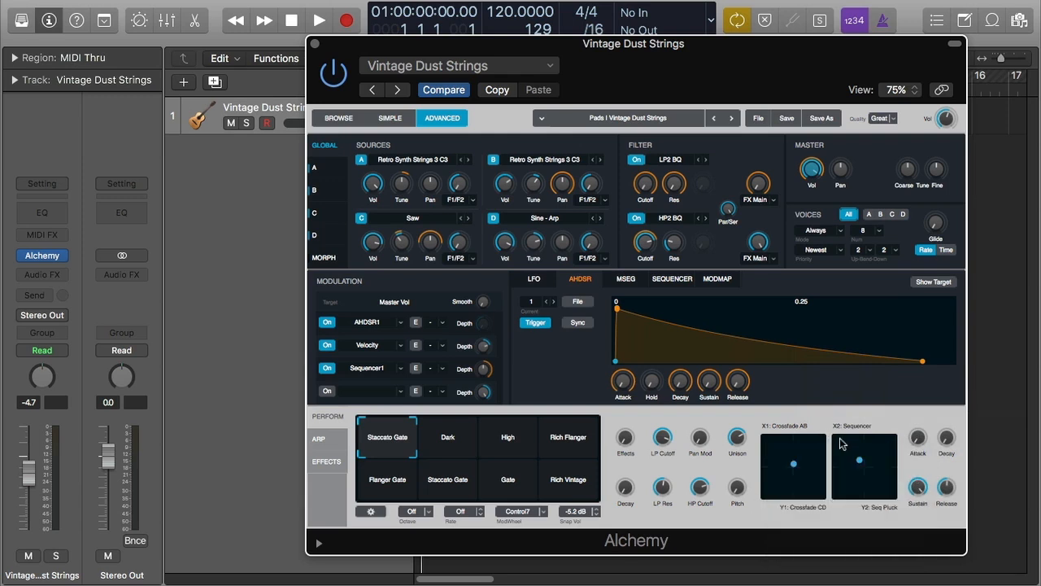
{"action": "right_click", "coordinate": [842, 443]}
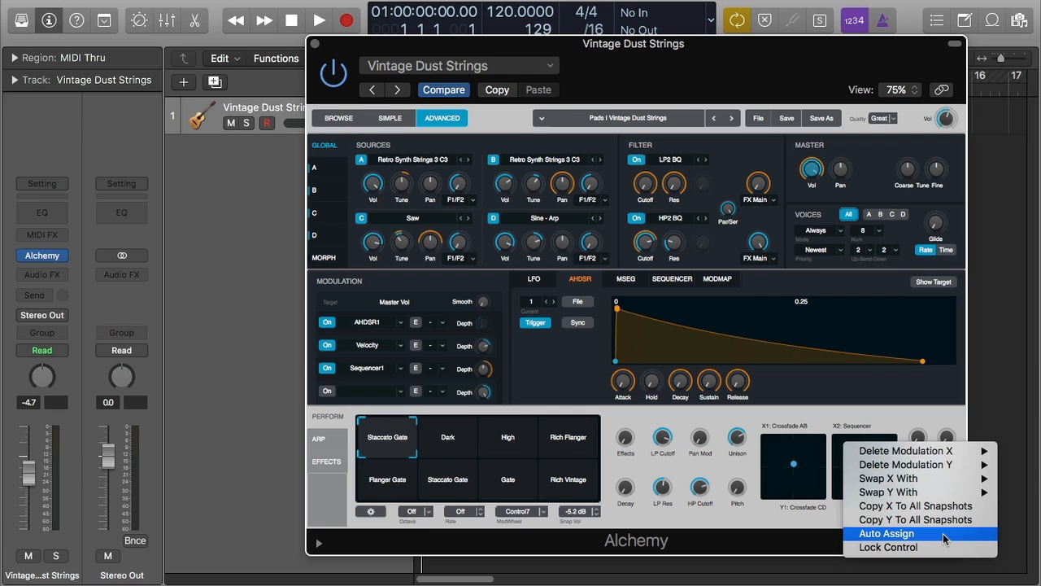
{"action": "left_click", "coordinate": [866, 419]}
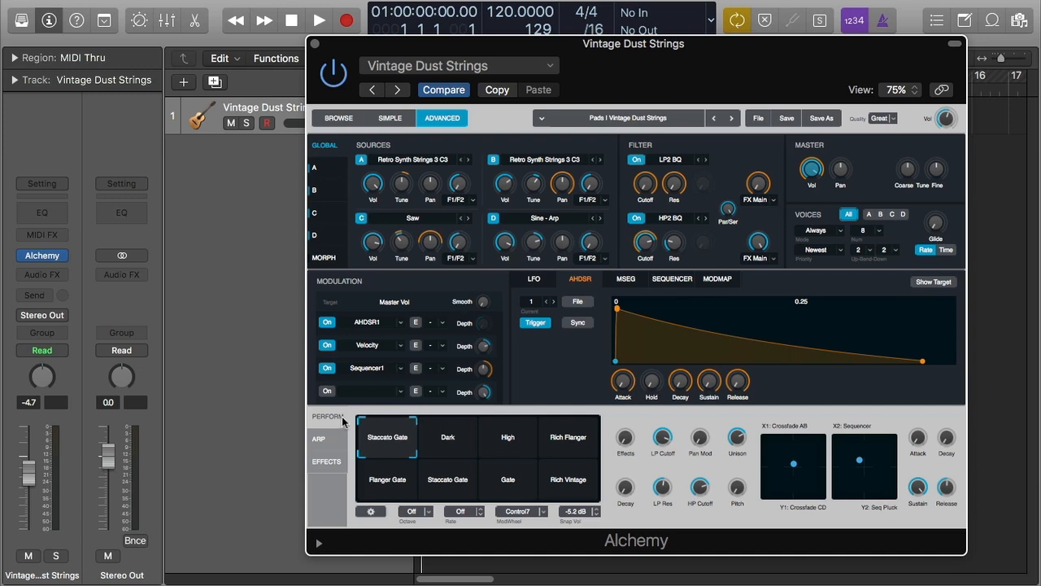
{"action": "right_click", "coordinate": [811, 454]}
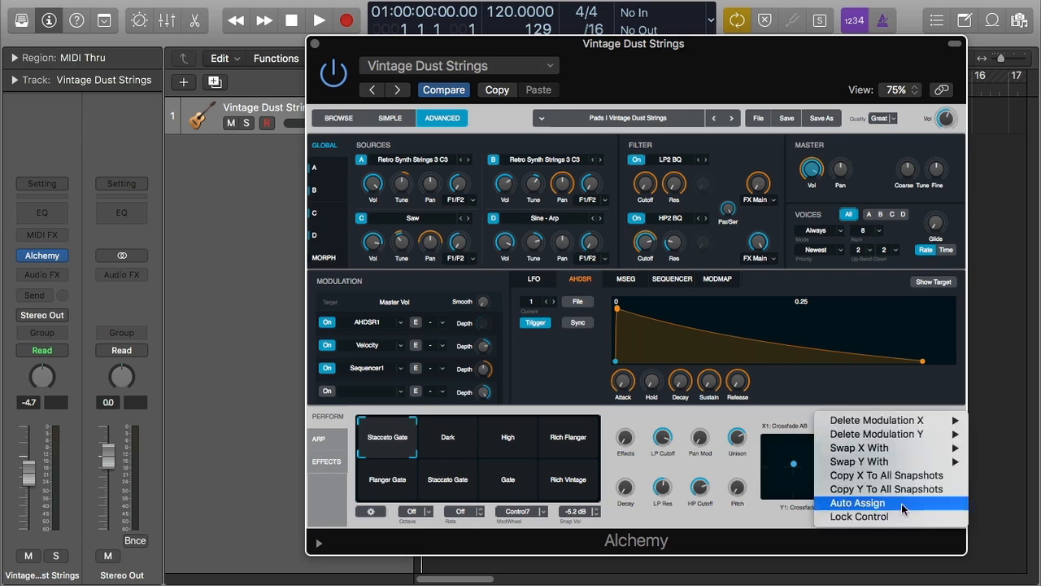
{"action": "left_click", "coordinate": [782, 411]}
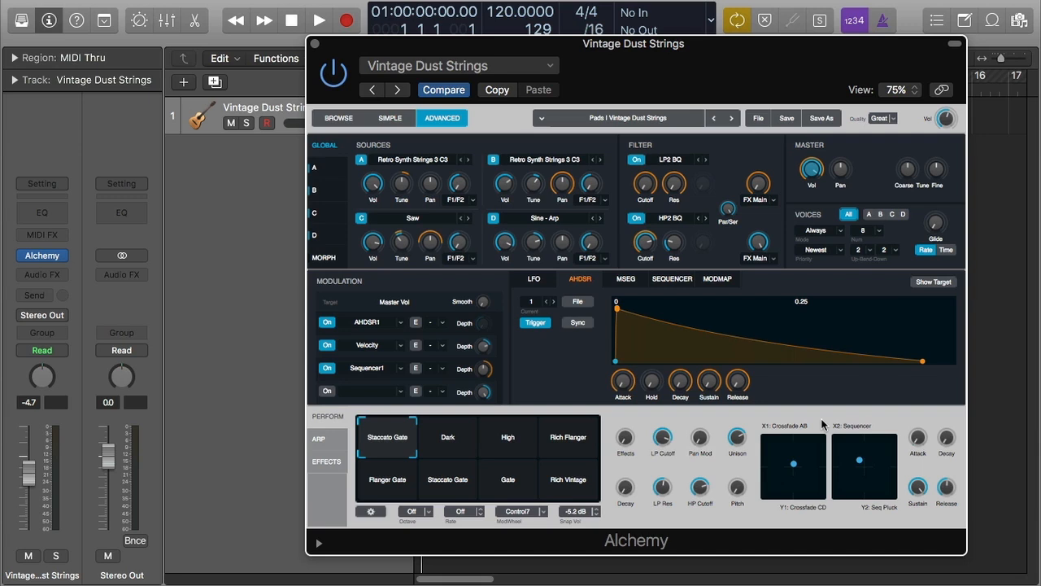
{"action": "right_click", "coordinate": [882, 458]}
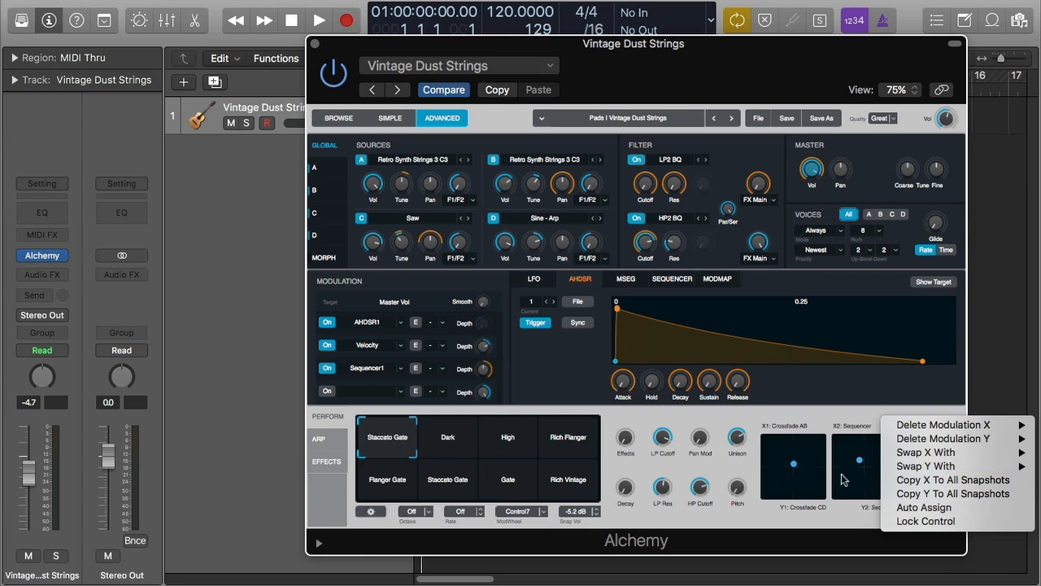
{"action": "left_click", "coordinate": [862, 418]}
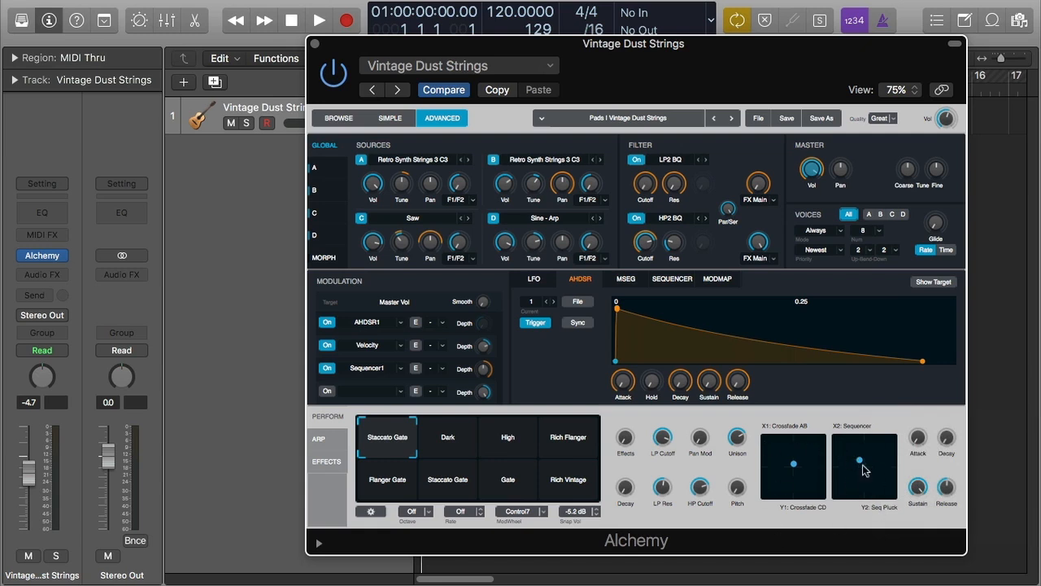
- Turn the Release performance knob up
{"action": "mouse_move", "coordinate": [927, 483]}
{"action": "left_click_drag", "start_coordinate": [946, 486], "coordinate": [946, 456]}
{"action": "mouse_move", "coordinate": [917, 454]}
{"action": "mouse_move", "coordinate": [938, 479]}
- Inspect the Unison knob's Swap With list of assignable controls
{"action": "right_click", "coordinate": [738, 439]}
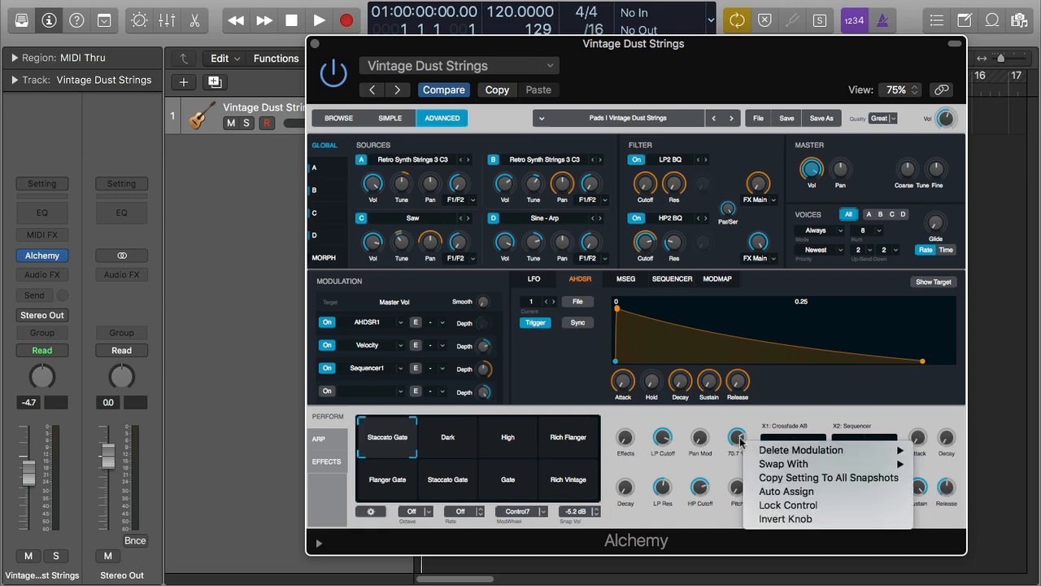
{"action": "mouse_move", "coordinate": [783, 465]}
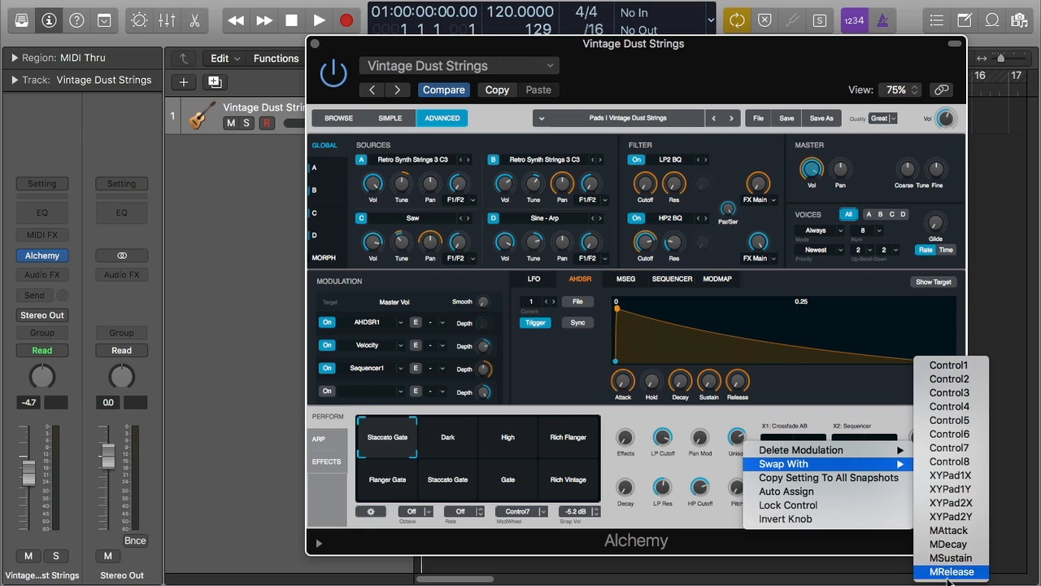
{"action": "left_click", "coordinate": [719, 528]}
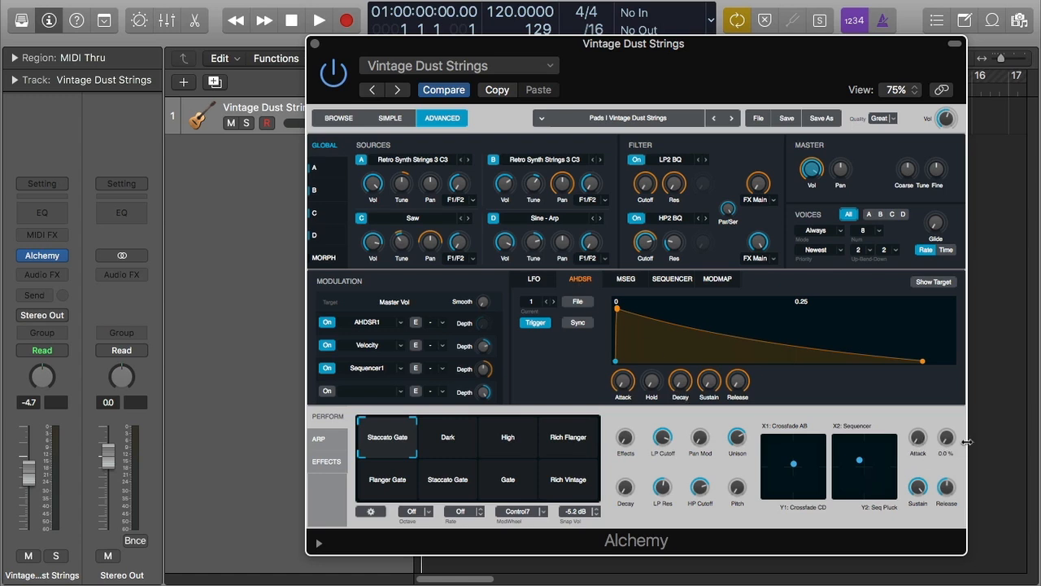
- Examine the Attack knob's context menu, including its Delete Modulation, Swap With and Lock Control options
{"action": "right_click", "coordinate": [923, 439]}
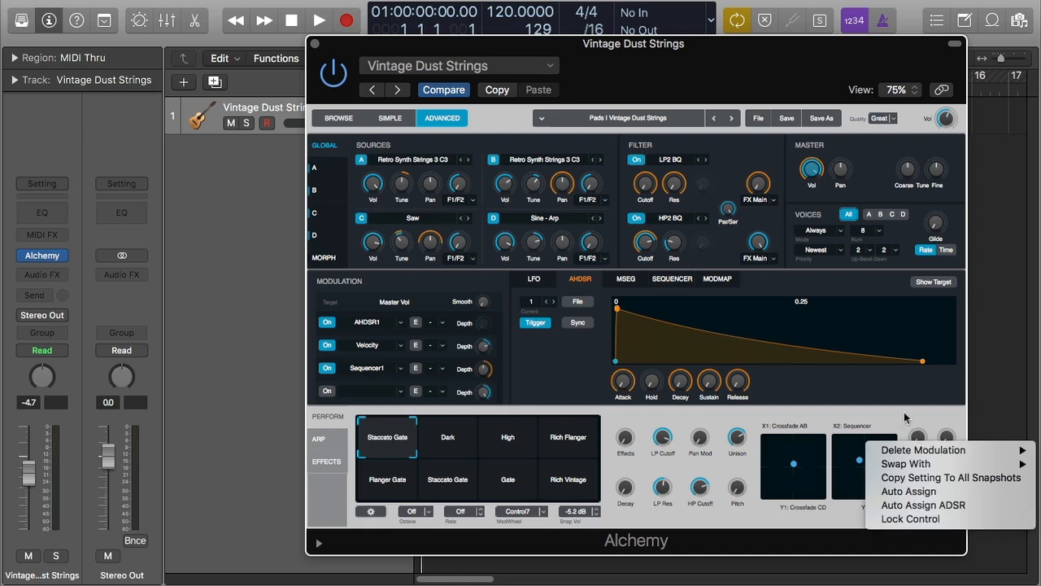
{"action": "left_click", "coordinate": [904, 414]}
{"action": "right_click", "coordinate": [922, 439]}
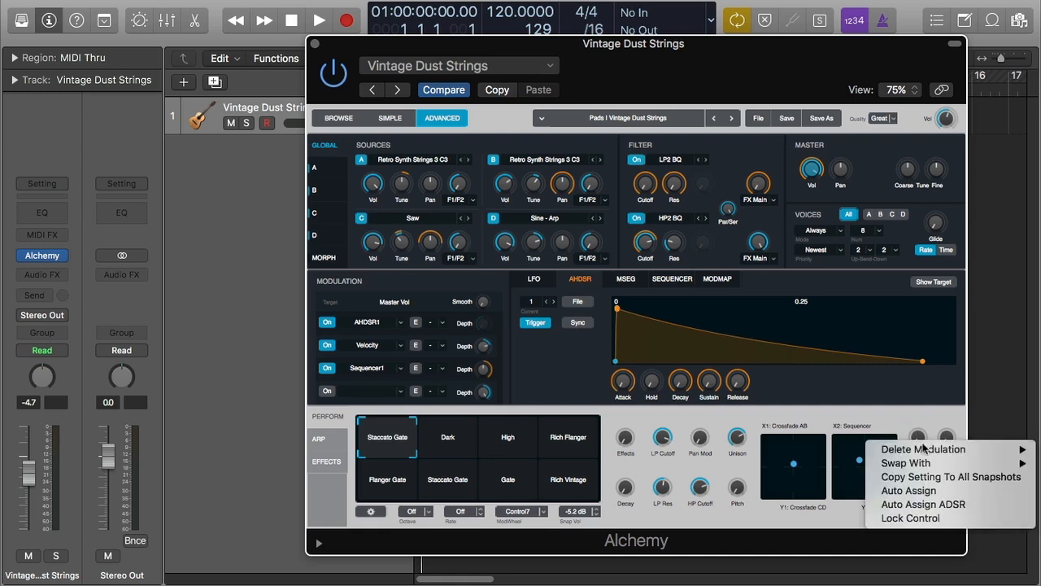
{"action": "mouse_move", "coordinate": [960, 455]}
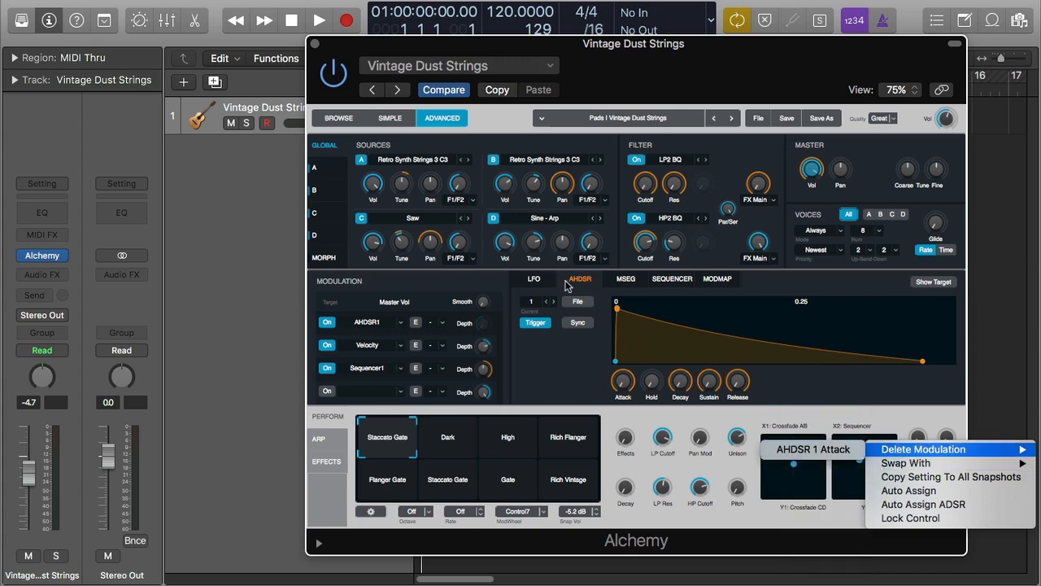
{"action": "mouse_move", "coordinate": [930, 466]}
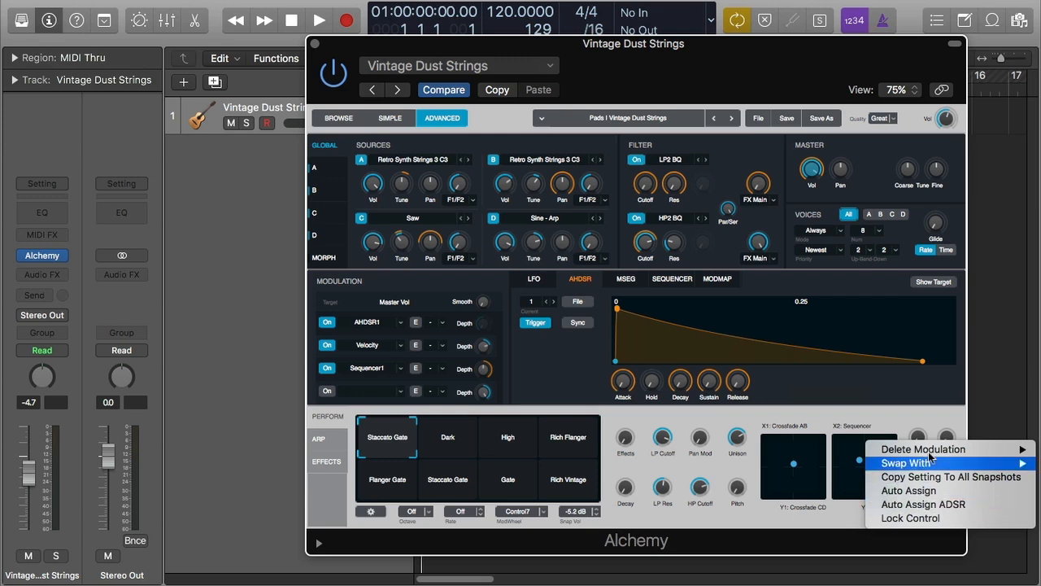
{"action": "left_click", "coordinate": [906, 418]}
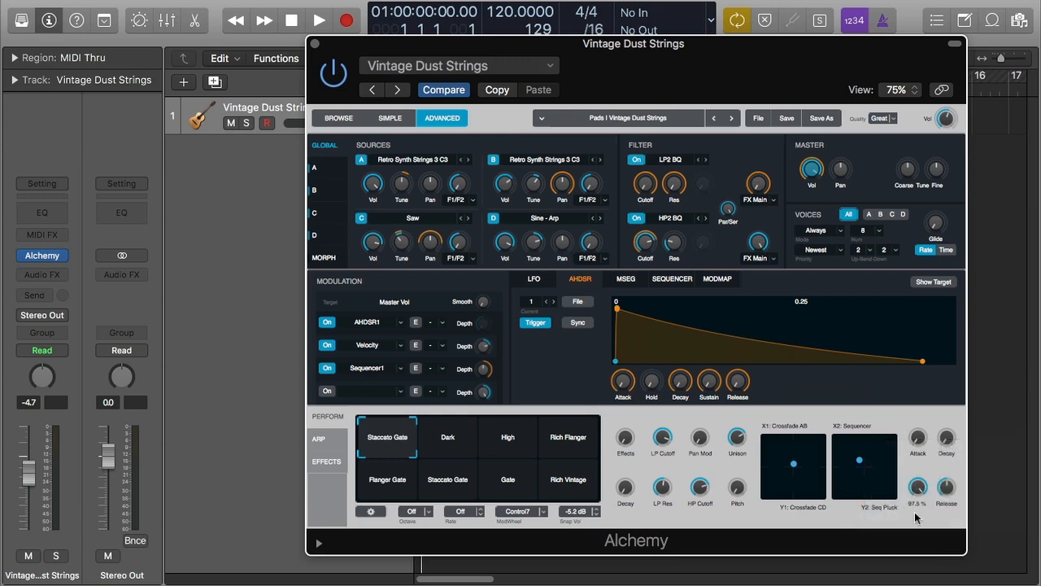
{"action": "right_click", "coordinate": [920, 443]}
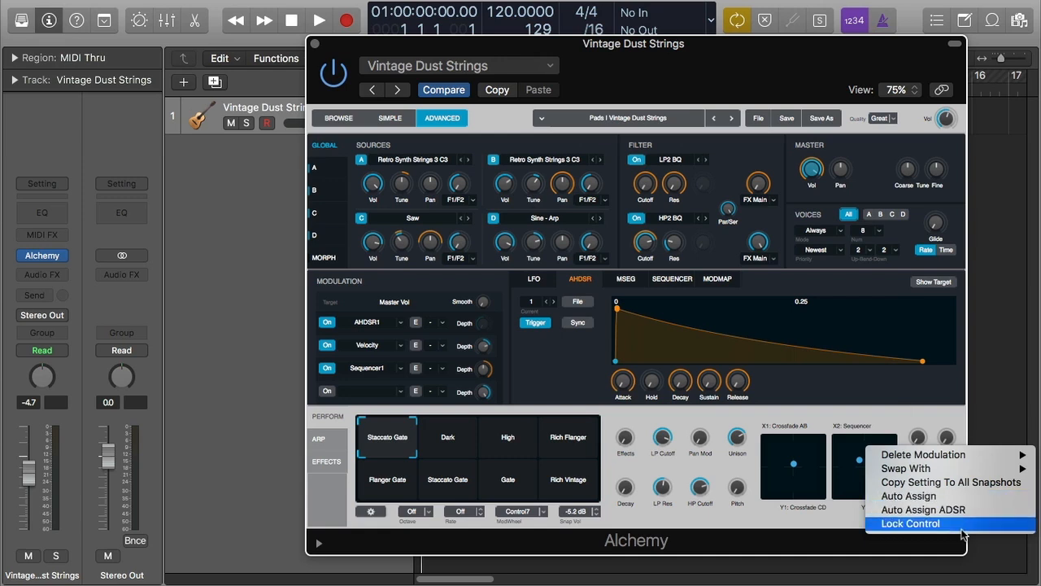
{"action": "left_click", "coordinate": [833, 521]}
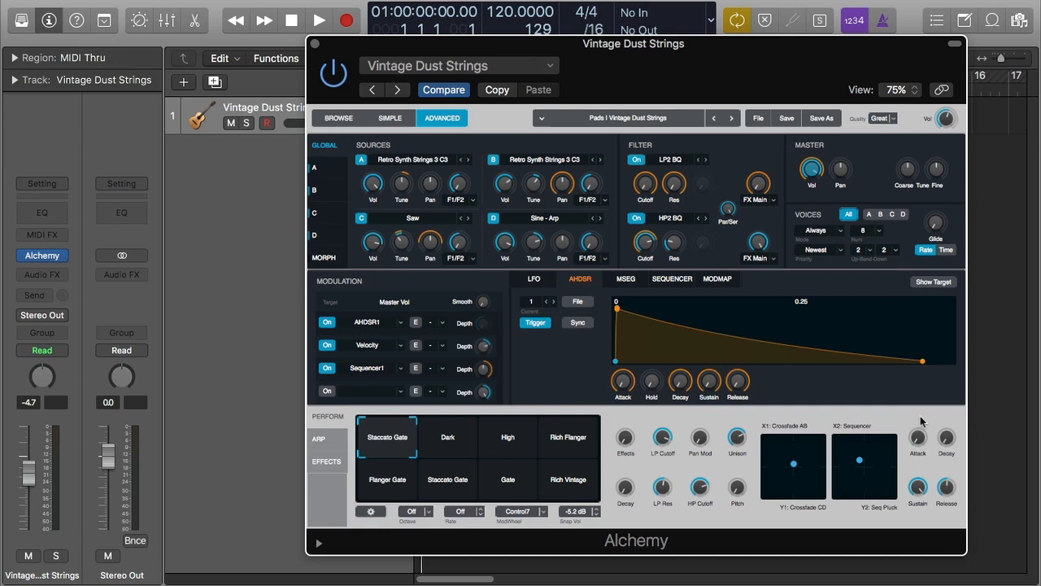
- Turn the Attack performance knob up to 28.4 % and back down again
{"action": "mouse_move", "coordinate": [917, 435]}
{"action": "mouse_move", "coordinate": [918, 441]}
{"action": "left_mouse_down"}
{"action": "mouse_move", "coordinate": [923, 405]}
{"action": "mouse_move", "coordinate": [918, 439]}
{"action": "mouse_move", "coordinate": [923, 425]}
{"action": "left_mouse_up"}
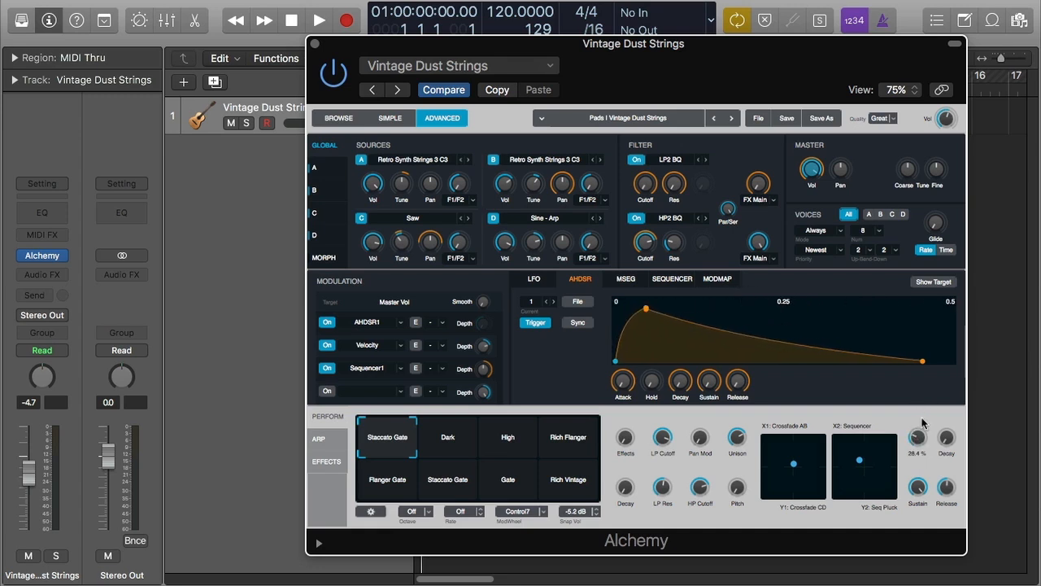
{"action": "mouse_move", "coordinate": [911, 443]}
{"action": "mouse_move", "coordinate": [913, 442]}
{"action": "left_mouse_down"}
{"action": "mouse_move", "coordinate": [920, 436]}
{"action": "mouse_move", "coordinate": [919, 457]}
{"action": "left_mouse_up"}
{"action": "mouse_move", "coordinate": [947, 446]}
{"action": "mouse_move", "coordinate": [948, 445]}
{"action": "mouse_move", "coordinate": [917, 504]}
- Load the Viral Organ preset from the preset list
{"action": "left_click", "coordinate": [679, 124]}
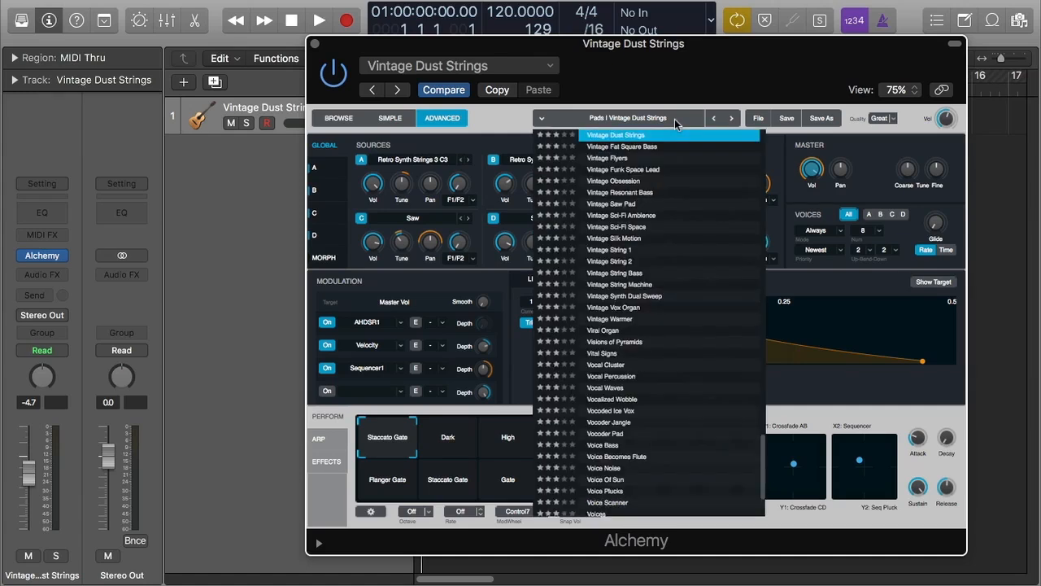
{"action": "left_click", "coordinate": [623, 332]}
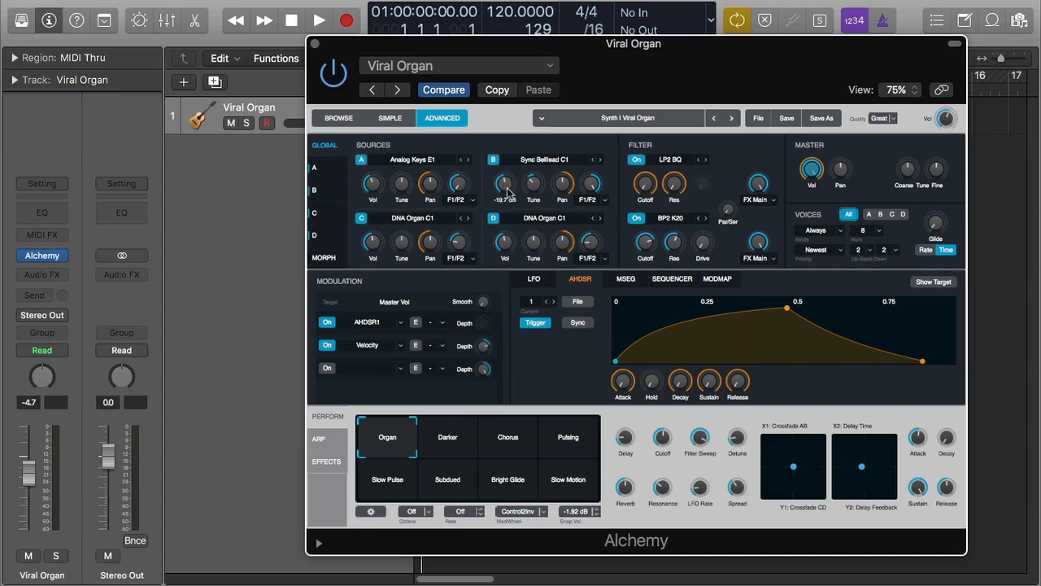
- Open the detailed editor for Source A
{"action": "left_click", "coordinate": [332, 169]}
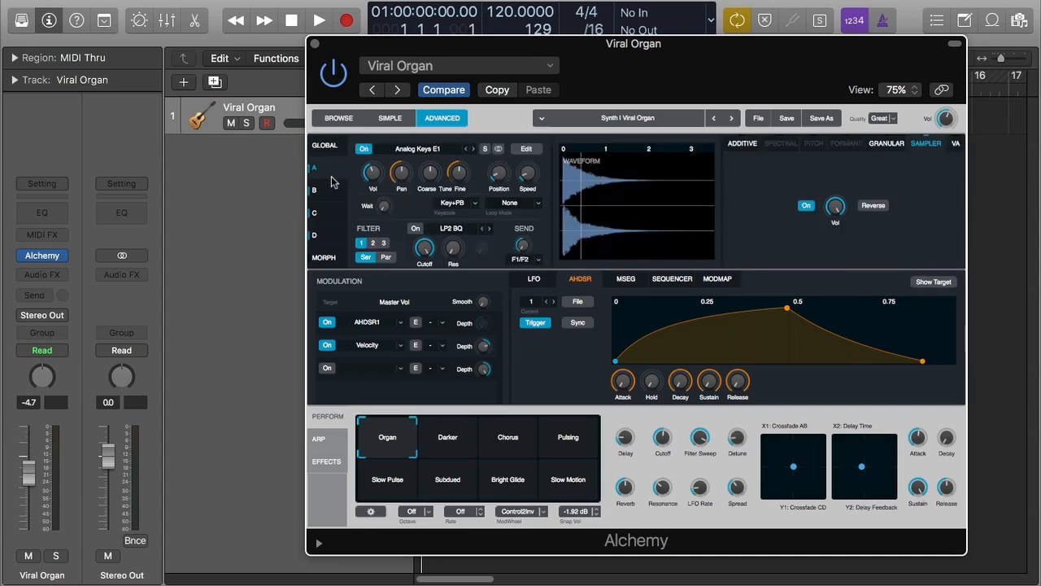
- Step through the Source A, B, C, D, Morph and Global pages to examine the preset's sources
{"action": "left_click", "coordinate": [326, 191]}
{"action": "left_click", "coordinate": [329, 213]}
{"action": "left_click", "coordinate": [330, 236]}
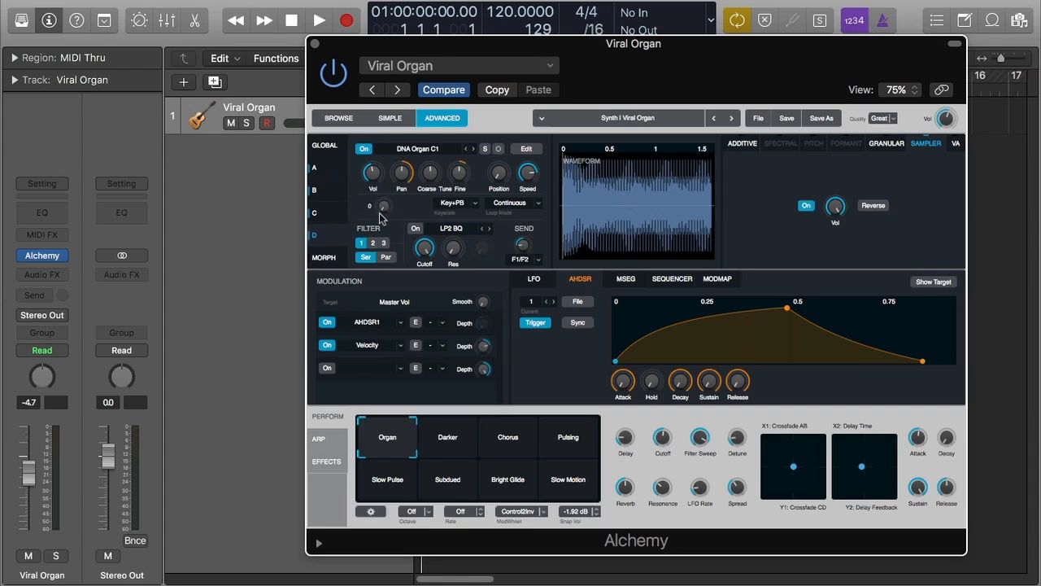
{"action": "left_click", "coordinate": [317, 214]}
{"action": "left_click", "coordinate": [319, 197]}
{"action": "left_click", "coordinate": [325, 165]}
{"action": "left_click", "coordinate": [327, 258]}
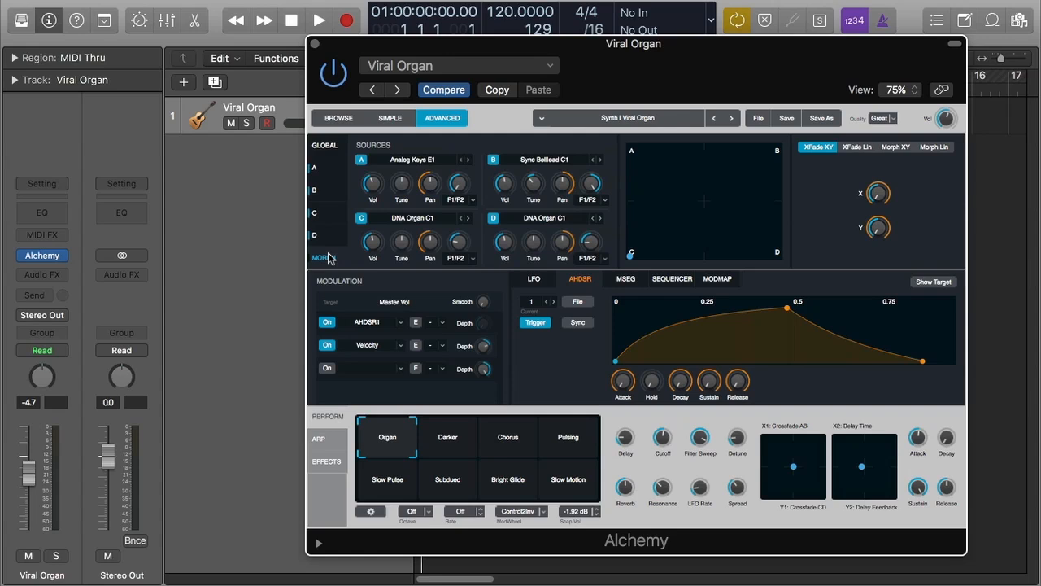
{"action": "left_click", "coordinate": [325, 147]}
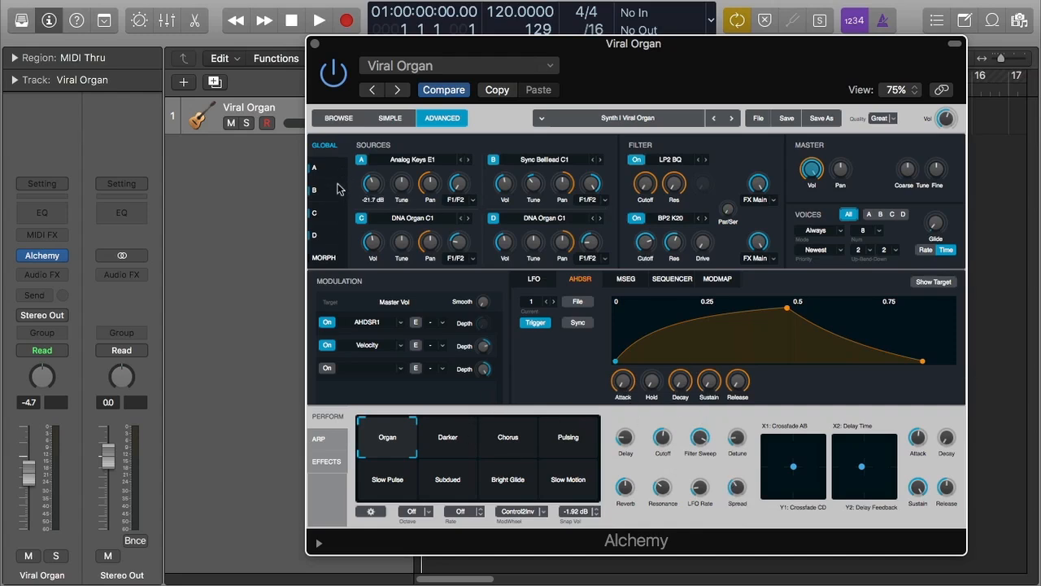
- Browse the modulation section's LFO, AHDSR, MSEG, Sequencer and ModMap pages, ending on the Sequencer
{"action": "left_click", "coordinate": [535, 279]}
{"action": "left_click", "coordinate": [580, 279]}
{"action": "left_click", "coordinate": [626, 279]}
{"action": "left_click", "coordinate": [672, 280]}
{"action": "left_click", "coordinate": [715, 280]}
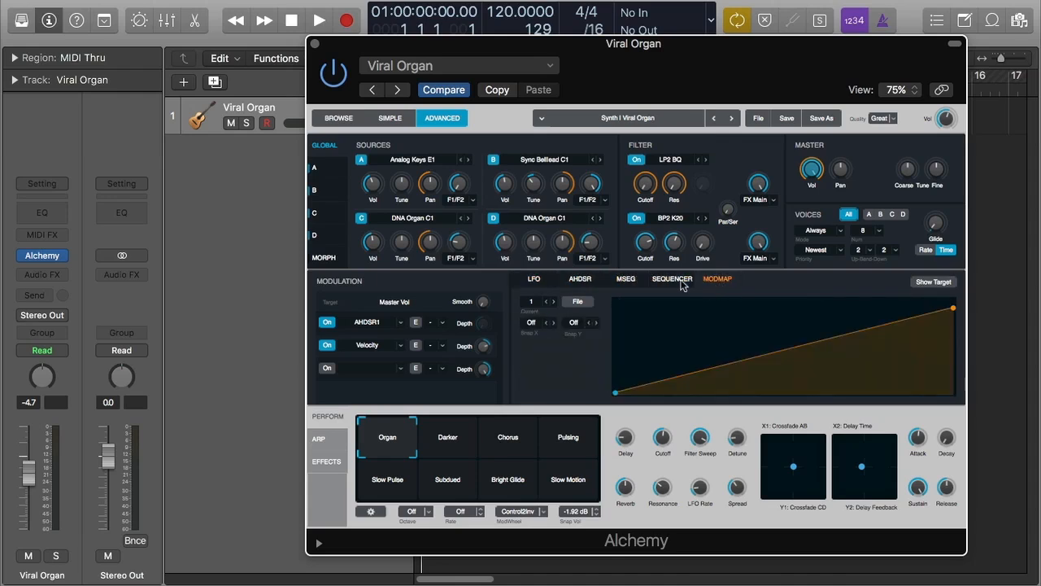
{"action": "left_click", "coordinate": [681, 281]}
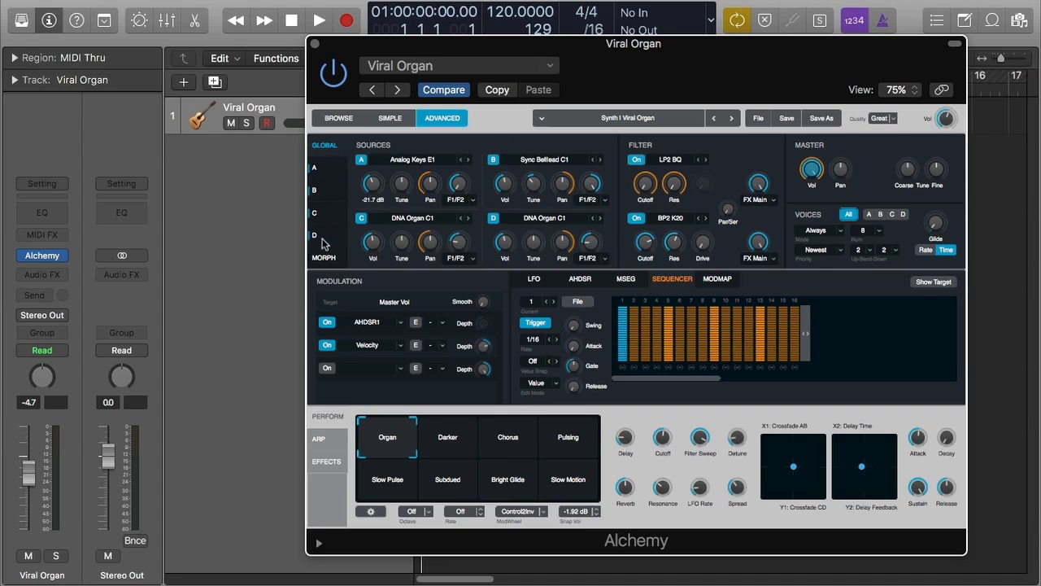
- Open Source A's detailed zone editor, view its list of Analog Keys samples, and close the editor
{"action": "left_click", "coordinate": [326, 174]}
{"action": "left_click", "coordinate": [540, 154]}
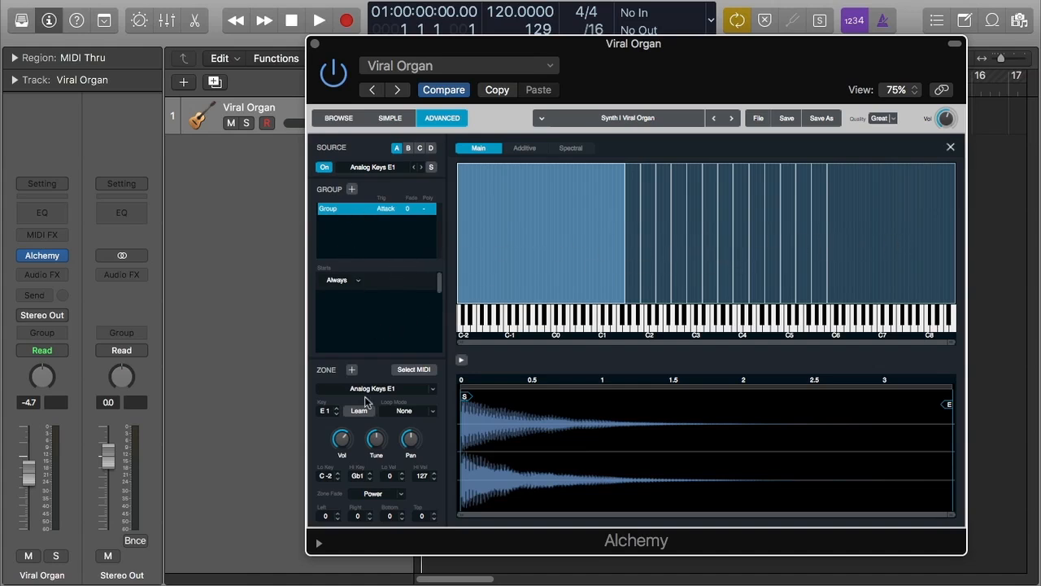
{"action": "left_click", "coordinate": [402, 389]}
{"action": "mouse_move", "coordinate": [394, 575]}
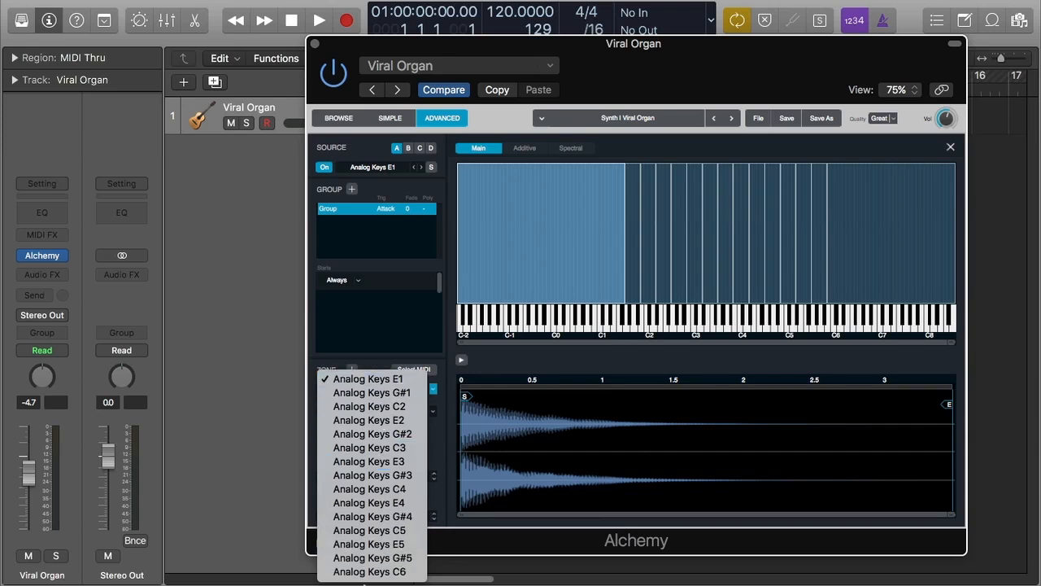
{"action": "left_click", "coordinate": [446, 338]}
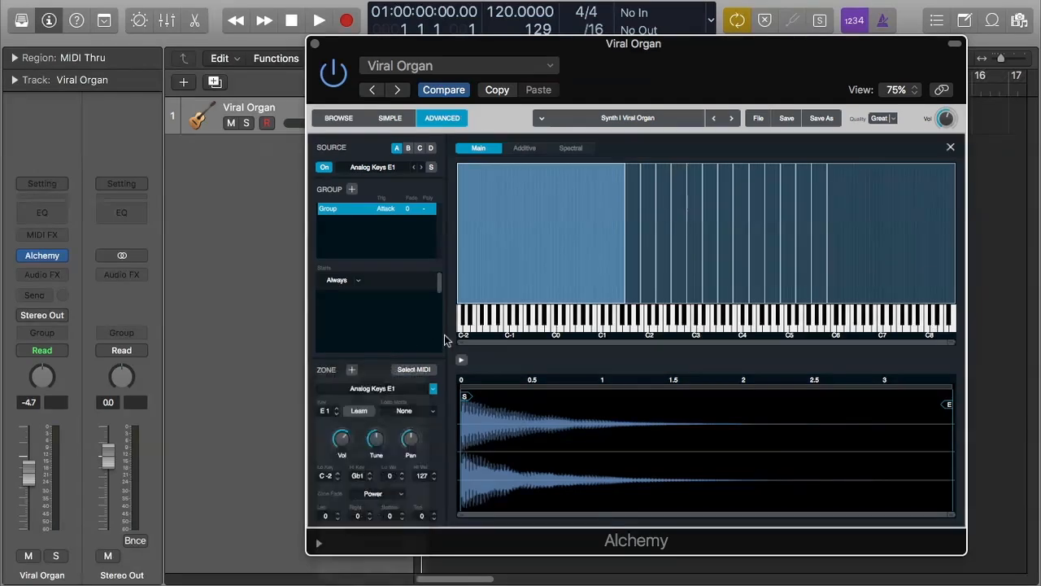
{"action": "left_click", "coordinate": [950, 147]}
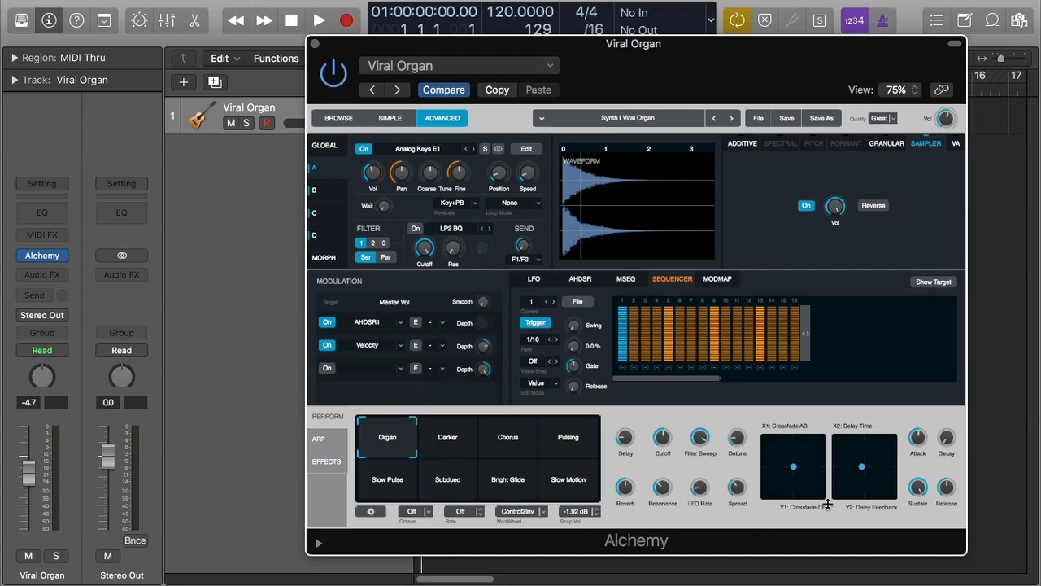
- Return to the AHDSR envelope and briefly open the preset list without choosing a preset
{"action": "left_click", "coordinate": [580, 278]}
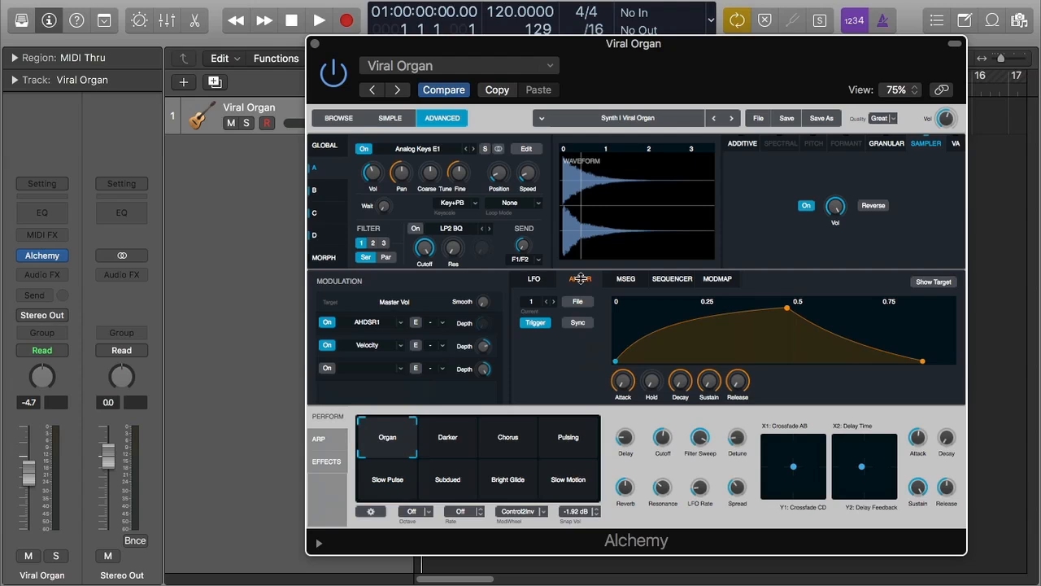
{"action": "left_click", "coordinate": [681, 118]}
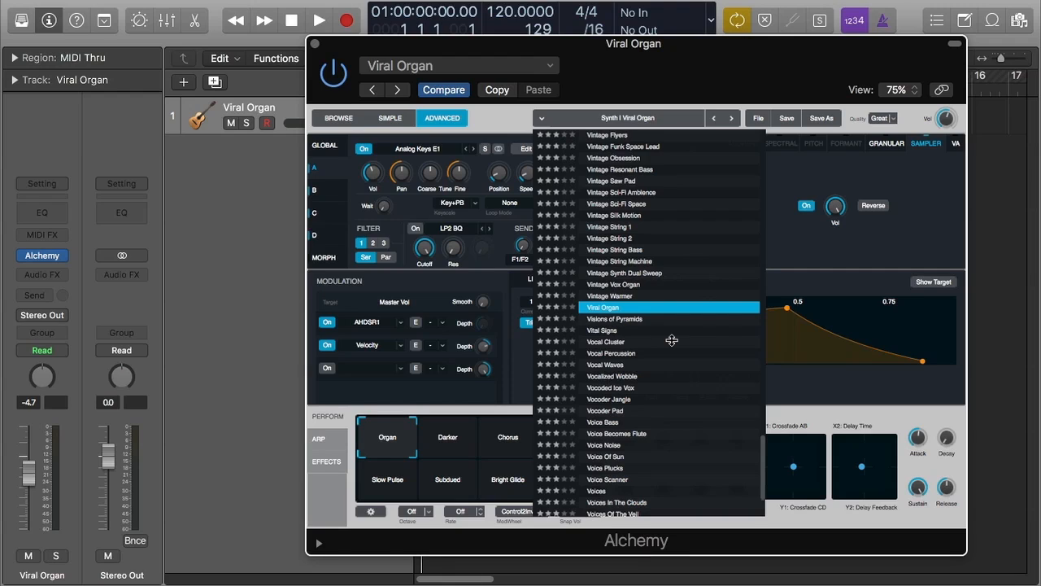
{"action": "left_click", "coordinate": [830, 528]}
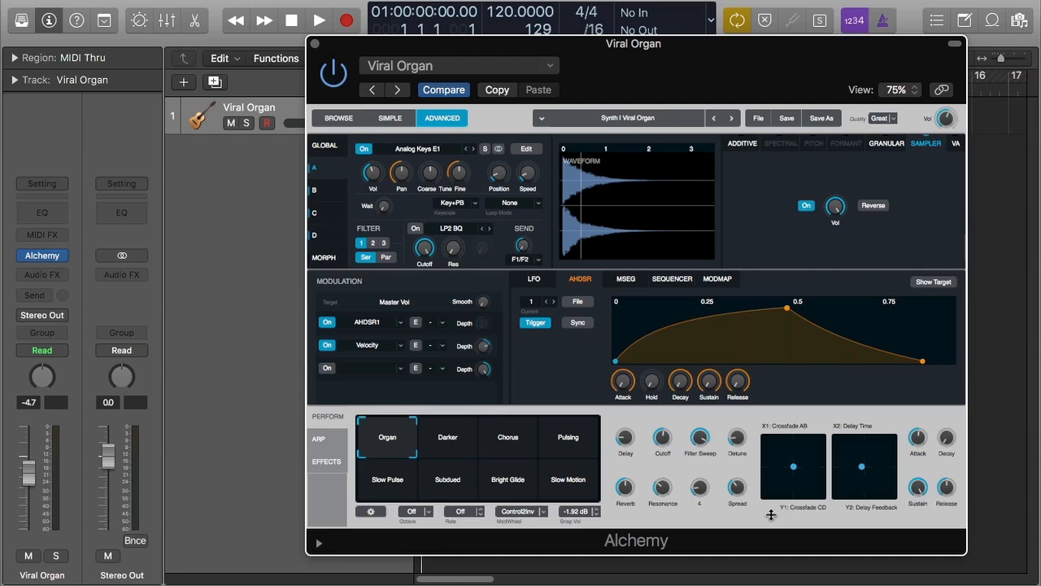
- Play the project and audition the Darker, Chorus, Pulsing, Slow Motion, Bright Glide, Subdued and Slow Pulse snapshots, then stop
{"action": "key", "text": "space"}
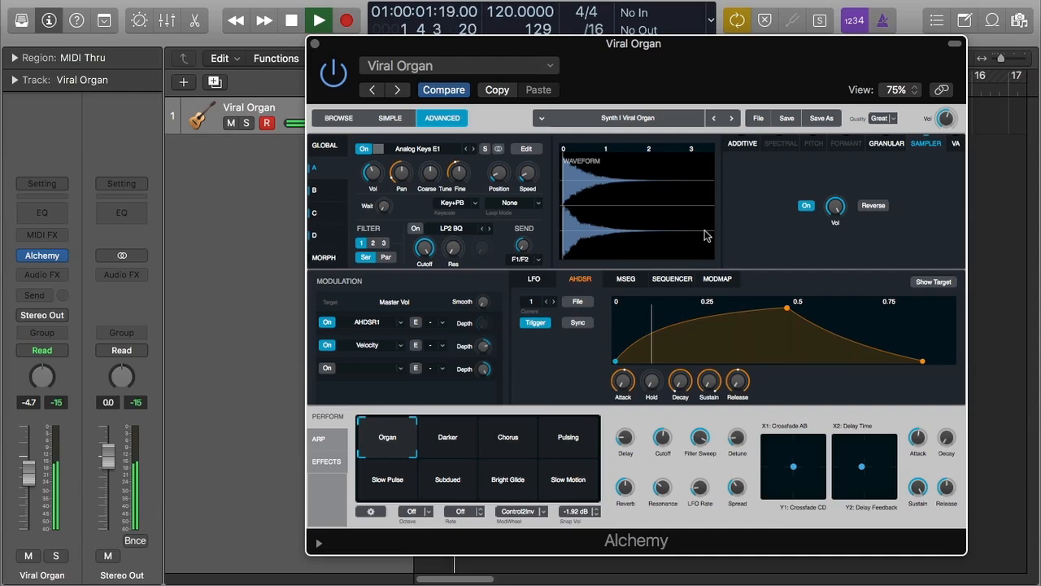
{"action": "left_click_drag", "start_coordinate": [586, 59], "coordinate": [588, 162]}
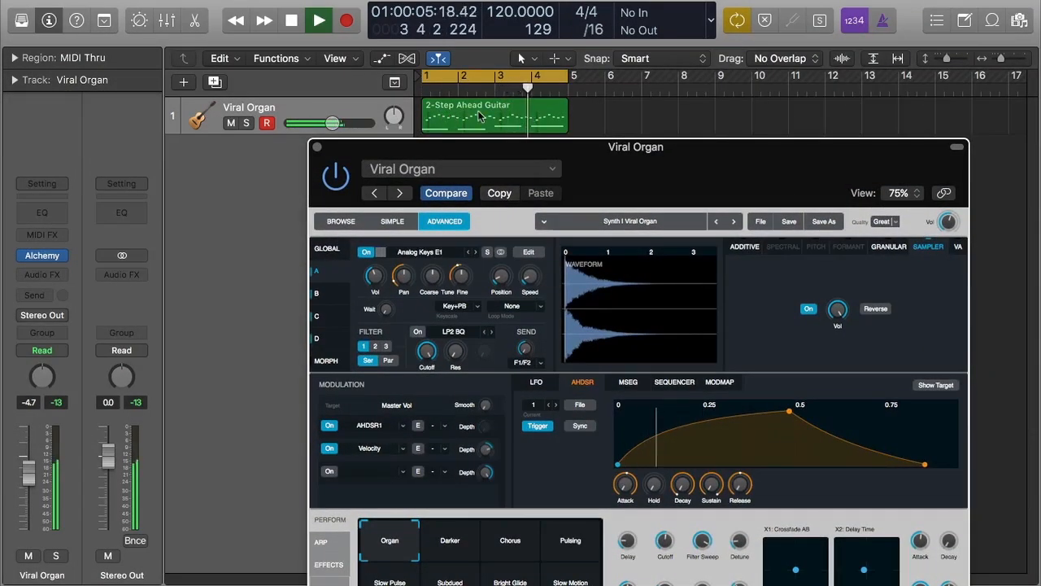
{"action": "left_click_drag", "start_coordinate": [621, 153], "coordinate": [649, 210]}
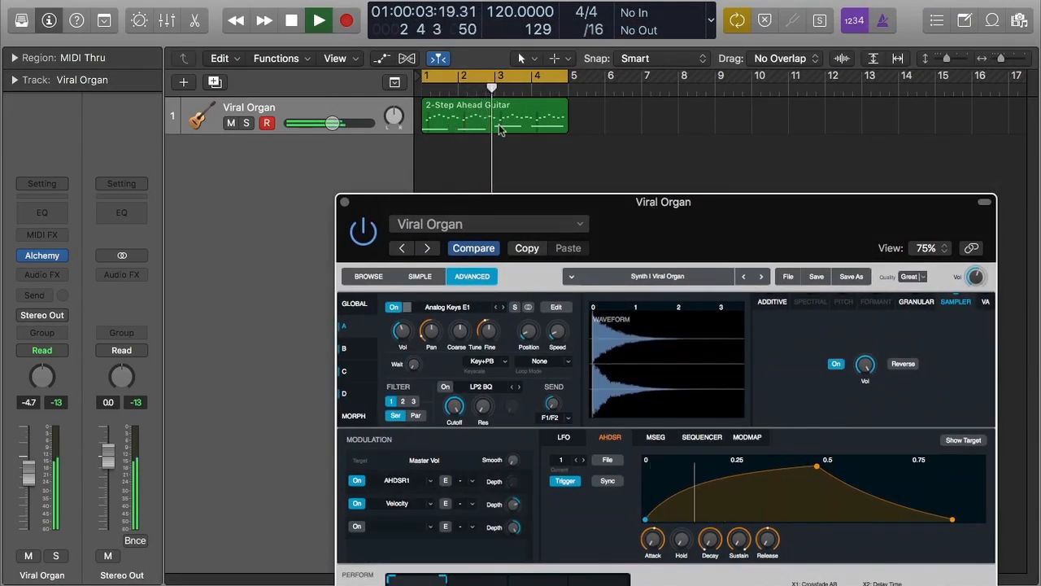
{"action": "left_click_drag", "start_coordinate": [661, 219], "coordinate": [658, 58]}
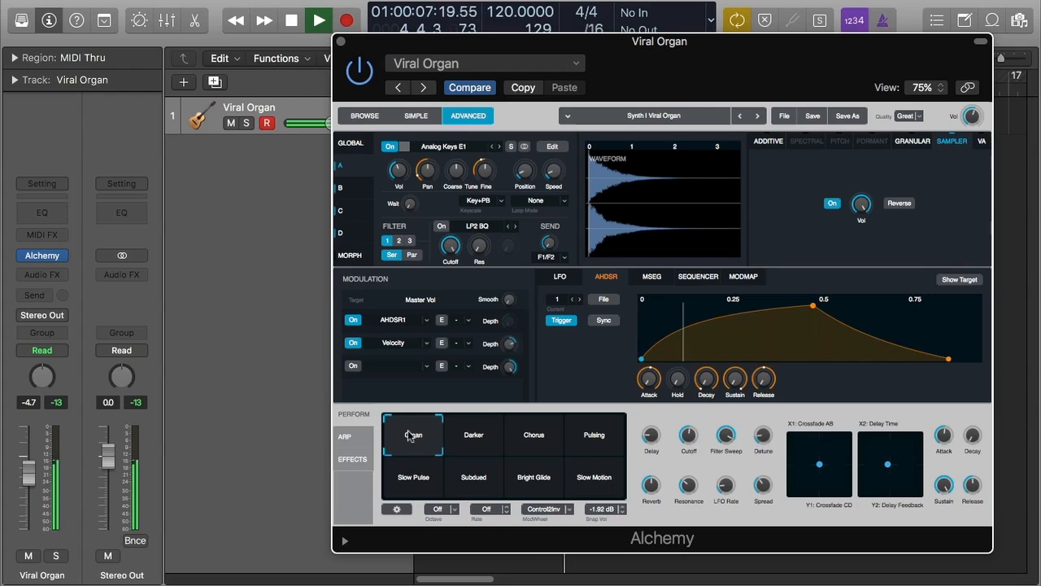
{"action": "left_click_drag", "start_coordinate": [413, 434], "coordinate": [469, 435]}
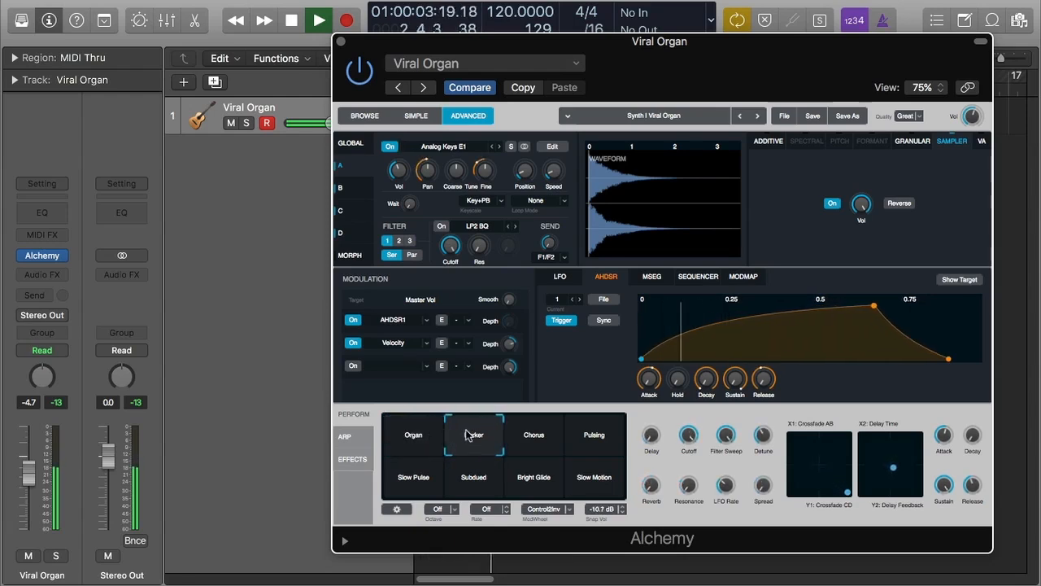
{"action": "left_click_drag", "start_coordinate": [473, 436], "coordinate": [534, 441]}
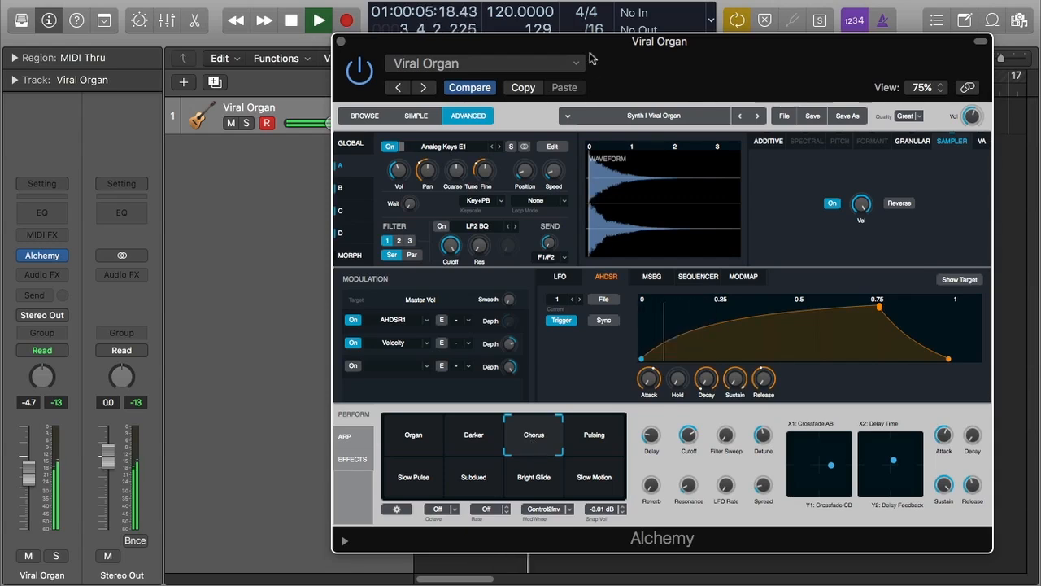
{"action": "left_click", "coordinate": [589, 435]}
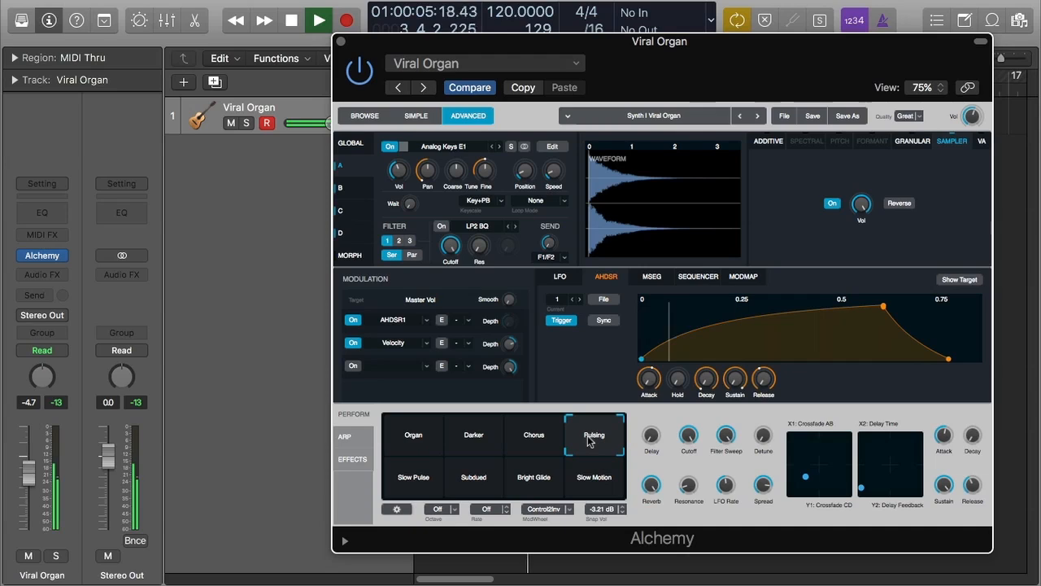
{"action": "left_click", "coordinate": [591, 482]}
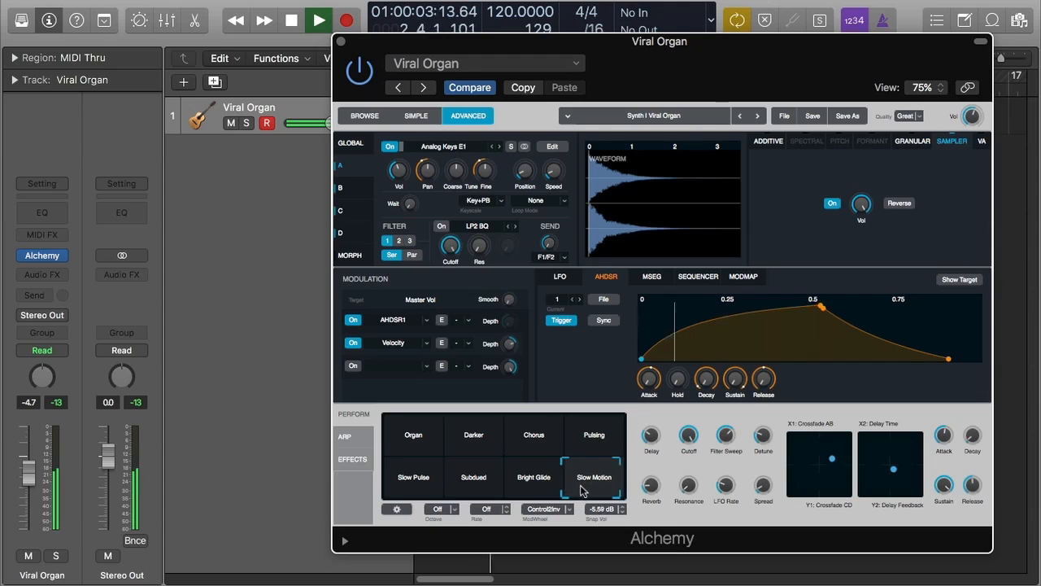
{"action": "left_click", "coordinate": [536, 485]}
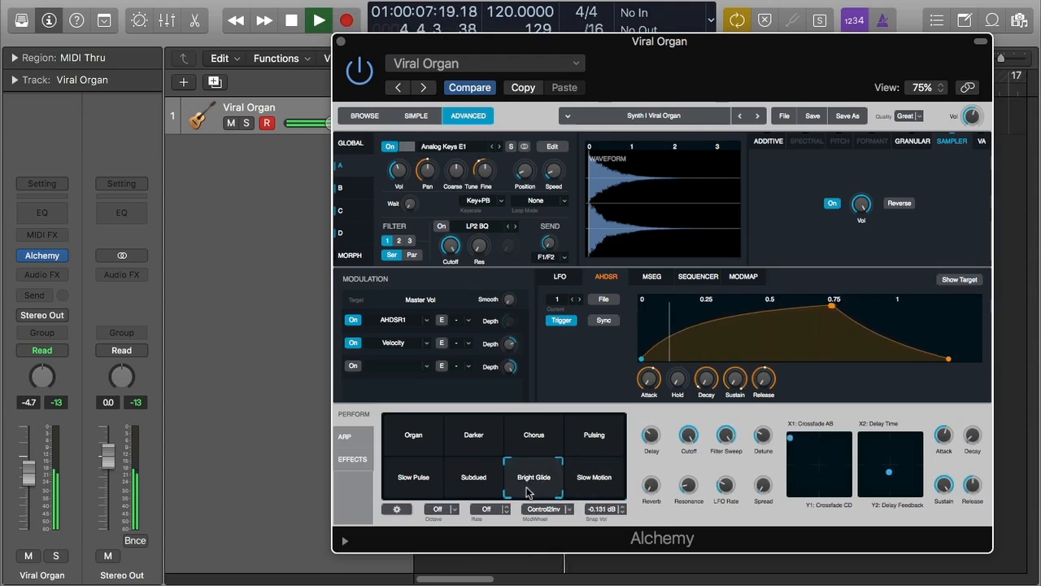
{"action": "left_click", "coordinate": [473, 486]}
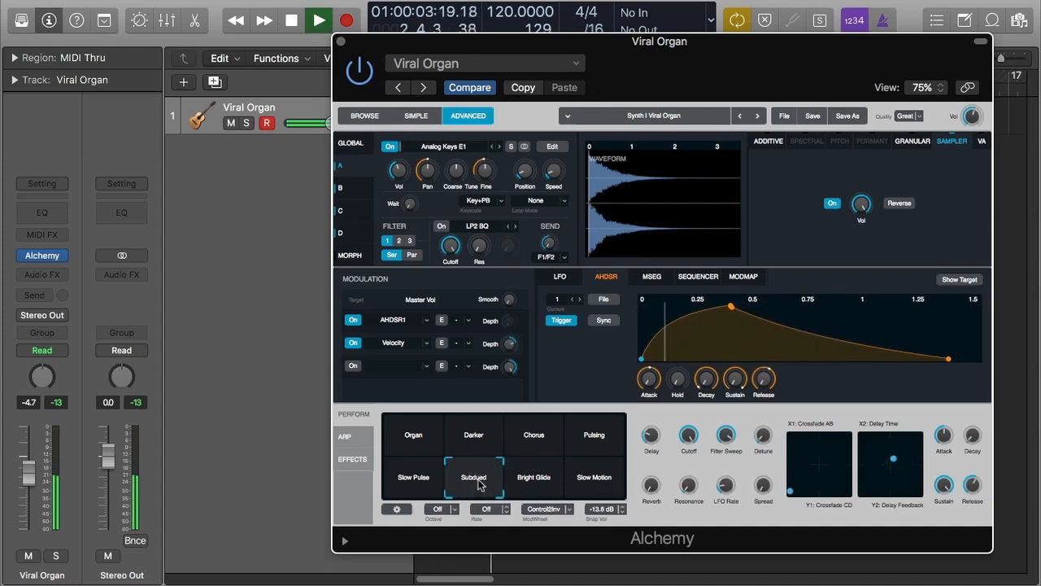
{"action": "left_click", "coordinate": [420, 483]}
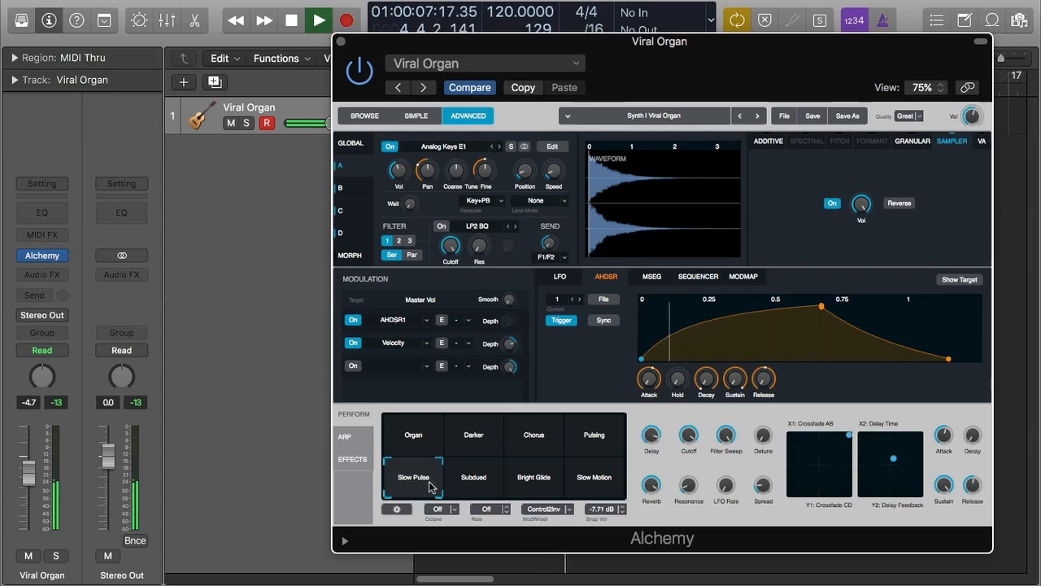
{"action": "key", "text": "space"}
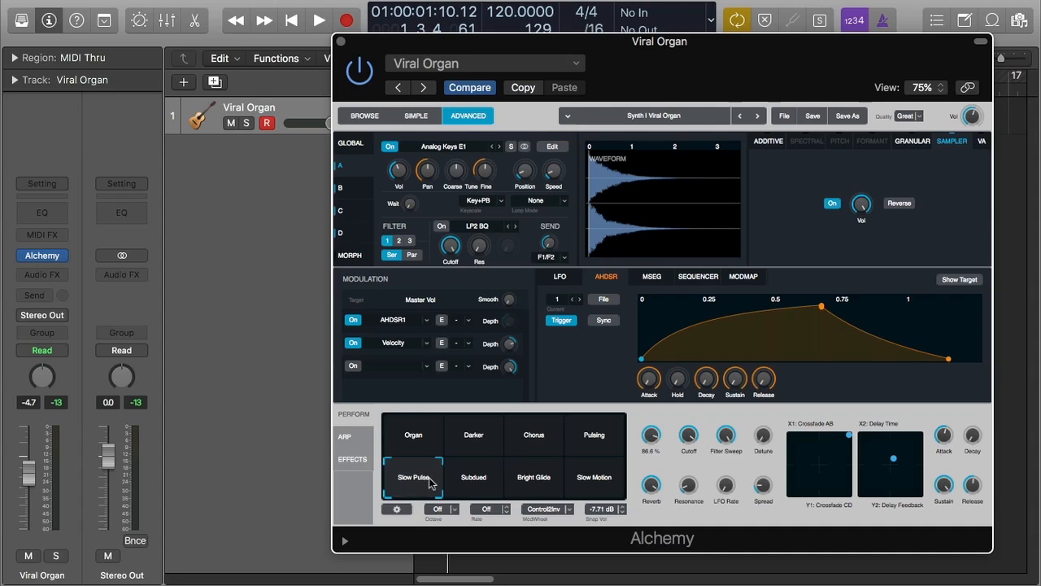
- Play the Subdued snapshot while turning the LFO Rate, Spread, Filter Sweep and Reverb performance knobs
{"action": "left_click", "coordinate": [476, 484]}
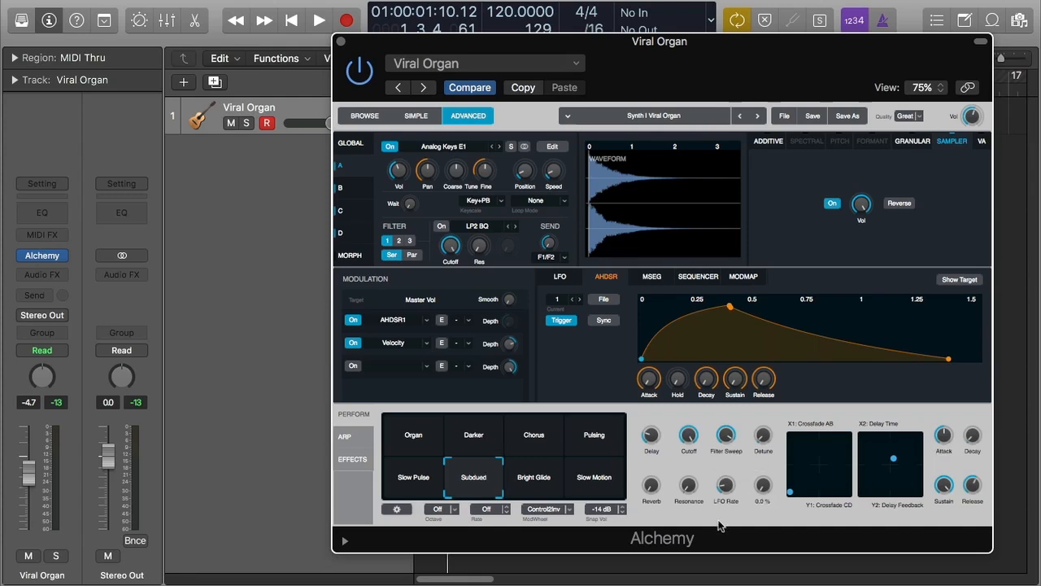
{"action": "key", "text": "space"}
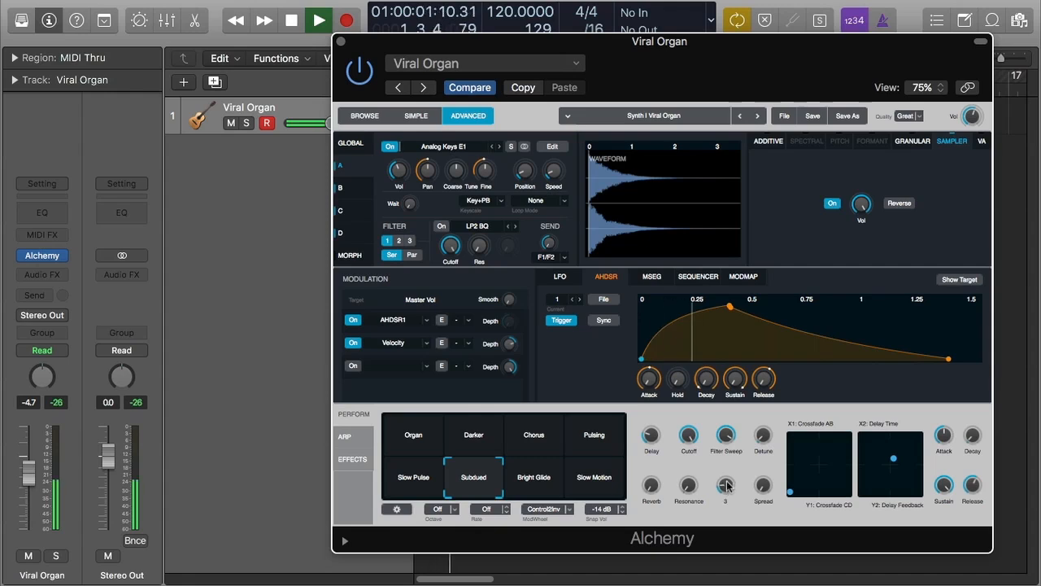
{"action": "left_click_drag", "start_coordinate": [730, 474], "coordinate": [737, 439]}
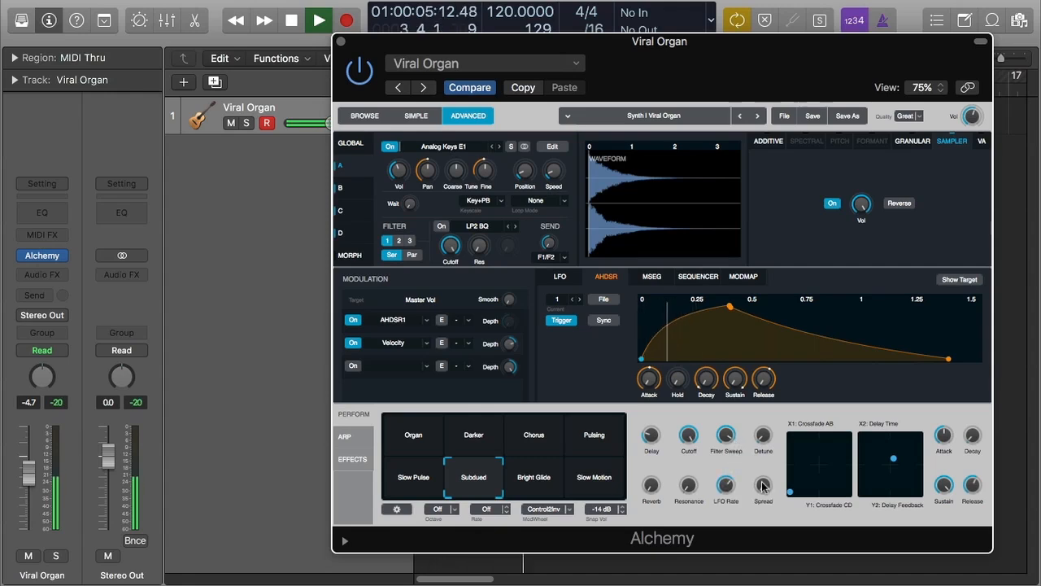
{"action": "mouse_move", "coordinate": [763, 489]}
{"action": "left_mouse_down"}
{"action": "mouse_move", "coordinate": [768, 460]}
{"action": "mouse_move", "coordinate": [766, 483]}
{"action": "left_mouse_up"}
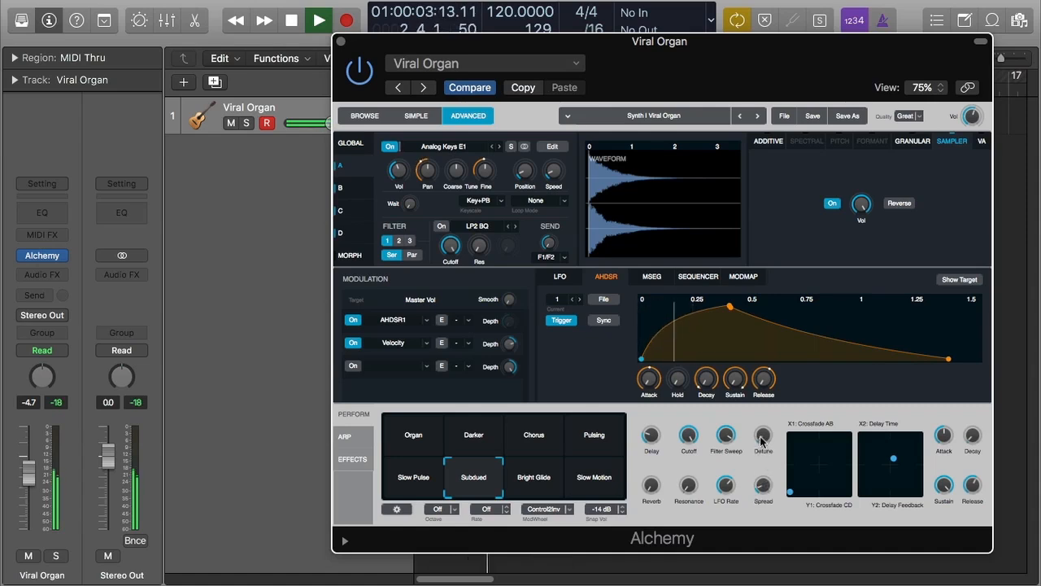
{"action": "mouse_move", "coordinate": [730, 437]}
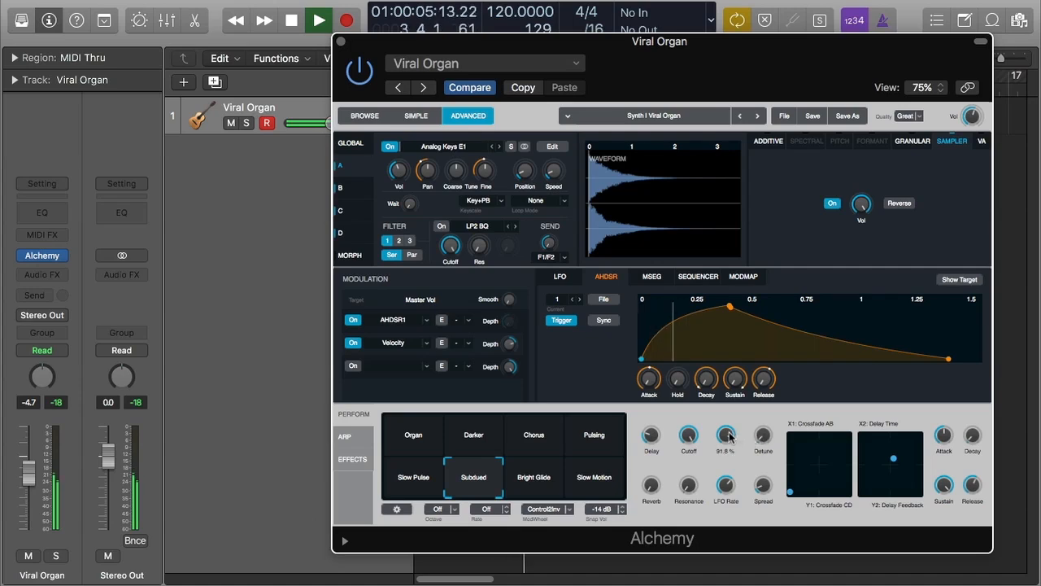
{"action": "left_click_drag", "start_coordinate": [730, 441], "coordinate": [689, 498]}
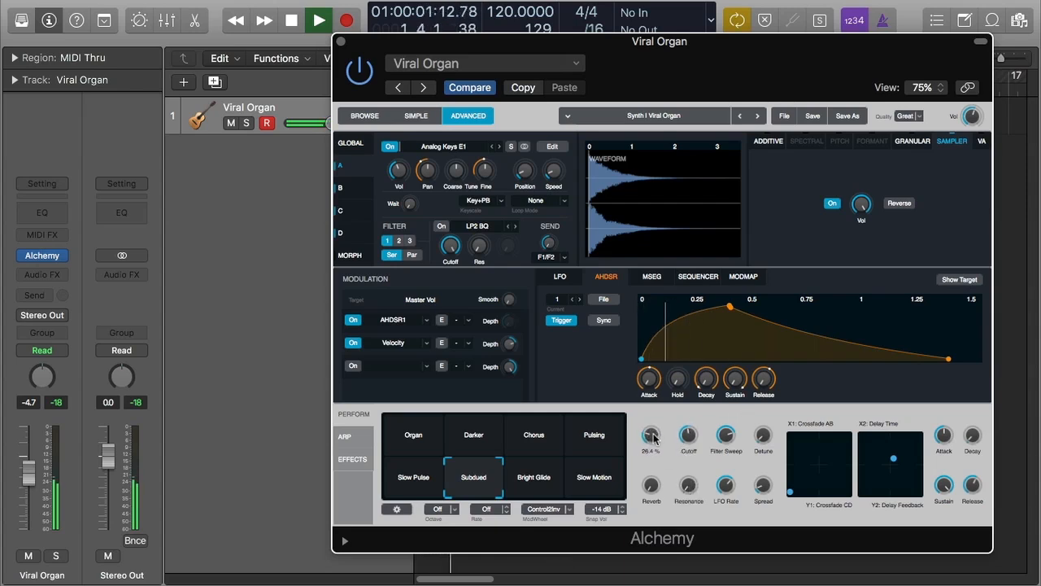
{"action": "left_click_drag", "start_coordinate": [655, 487], "coordinate": [689, 489]}
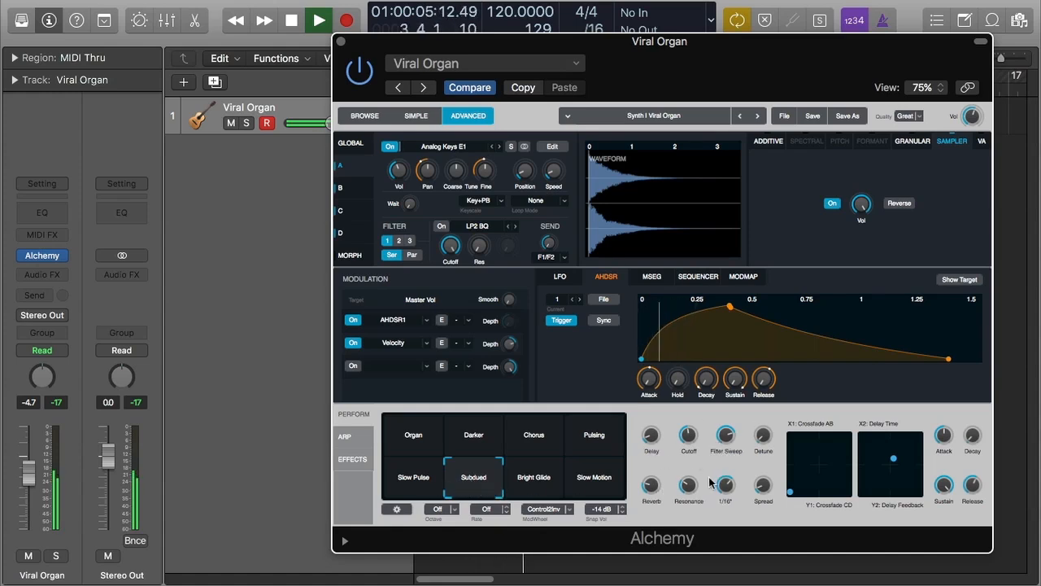
- Morph between the Subdued and Darker snapshot pads, then move the first XY pad's point toward its upper middle
{"action": "left_click_drag", "start_coordinate": [477, 486], "coordinate": [474, 438]}
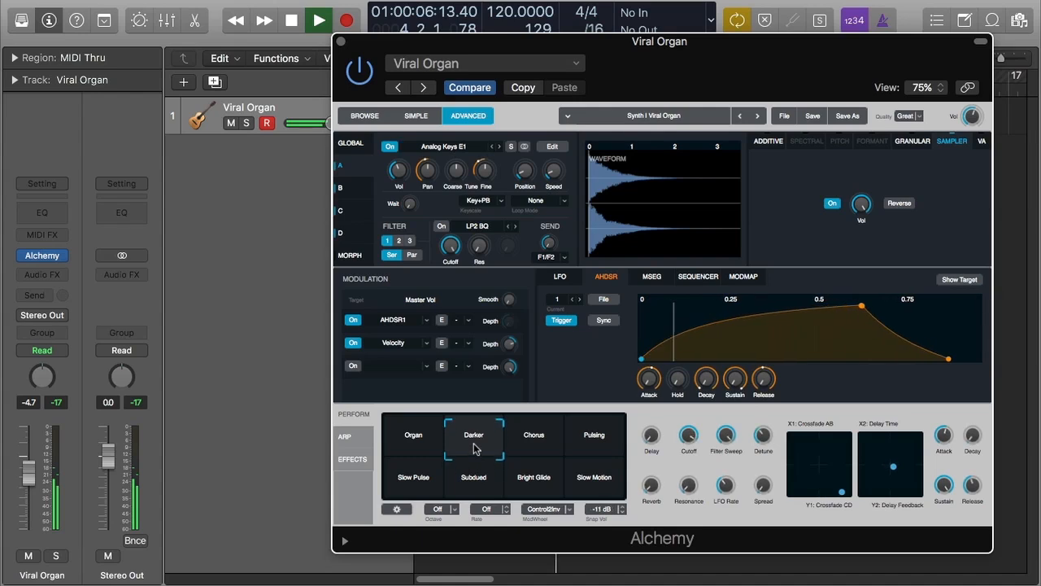
{"action": "left_click_drag", "start_coordinate": [474, 438], "coordinate": [476, 493]}
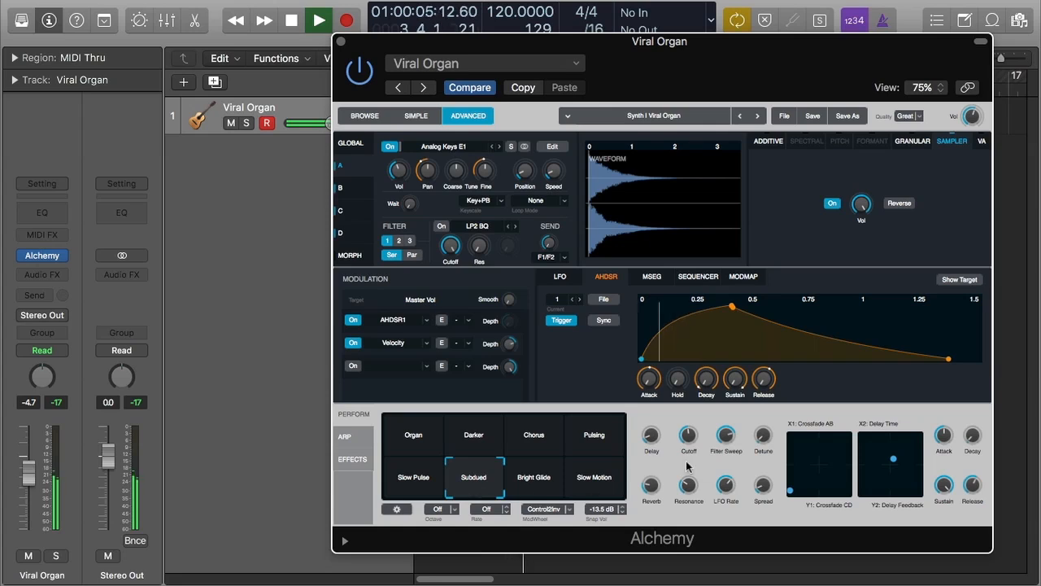
{"action": "mouse_move", "coordinate": [476, 477]}
{"action": "left_mouse_down"}
{"action": "mouse_move", "coordinate": [476, 419]}
{"action": "mouse_move", "coordinate": [475, 478]}
{"action": "left_mouse_up"}
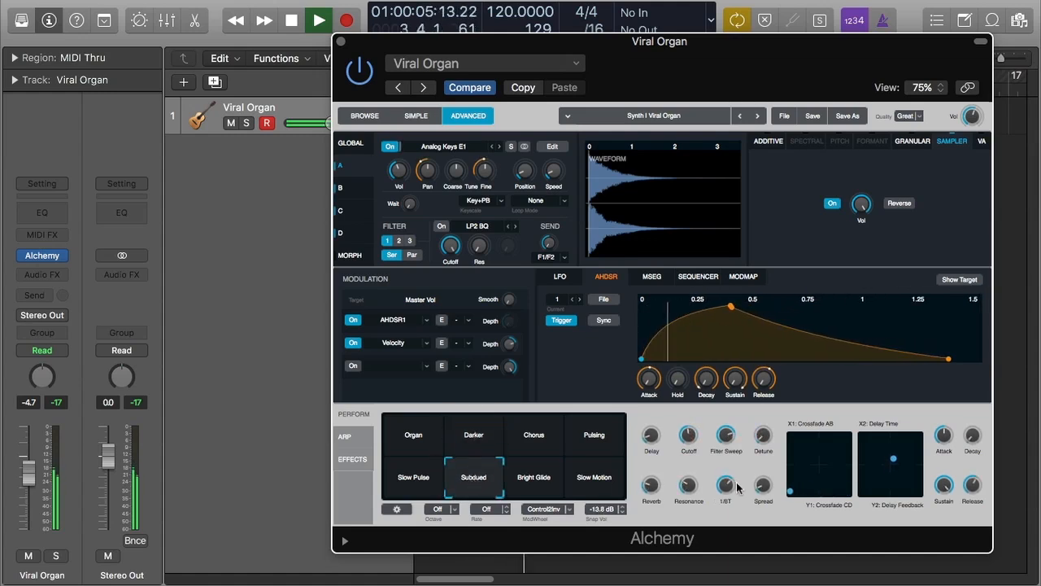
{"action": "left_click_drag", "start_coordinate": [796, 490], "coordinate": [833, 455]}
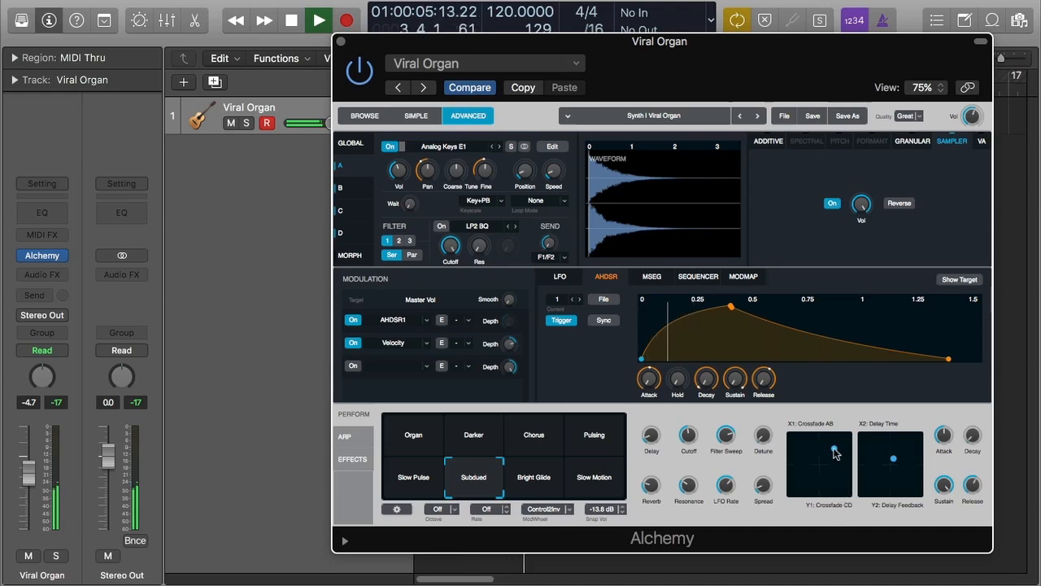
- Move the first XY pad's point to its upper left and the second XY pad's point to its lower left
{"action": "left_click_drag", "start_coordinate": [834, 452], "coordinate": [804, 446]}
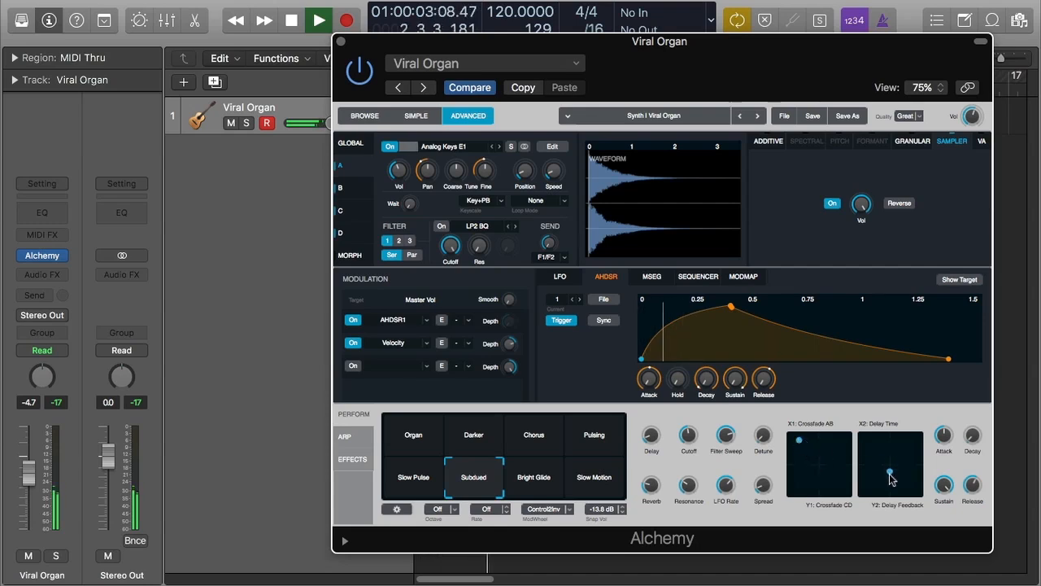
{"action": "left_click_drag", "start_coordinate": [891, 487], "coordinate": [873, 472]}
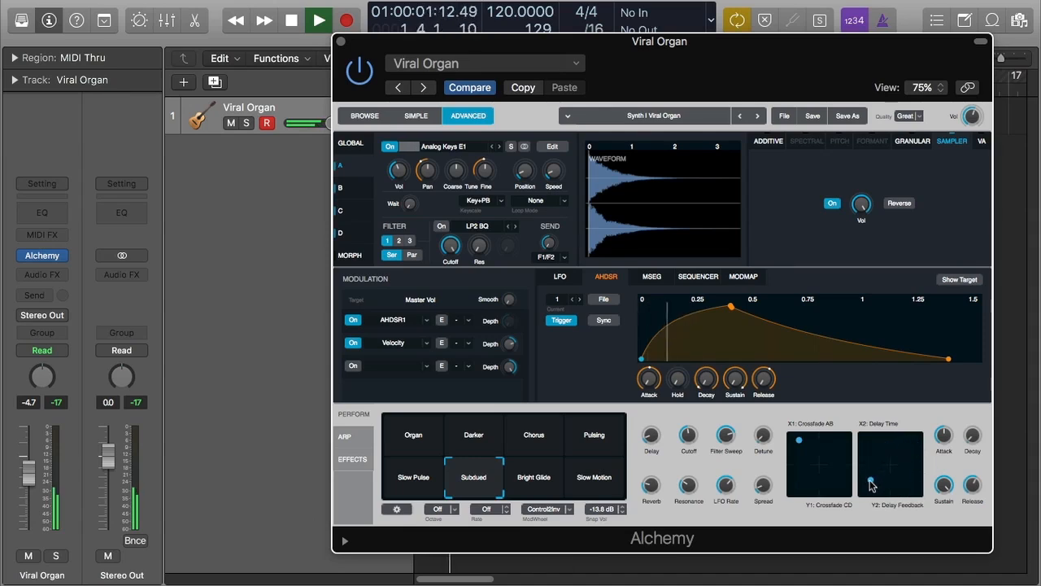
- Lower the Attack performance knob, then raise the Decay knob and adjust the Release knob
{"action": "left_click_drag", "start_coordinate": [943, 437], "coordinate": [944, 491]}
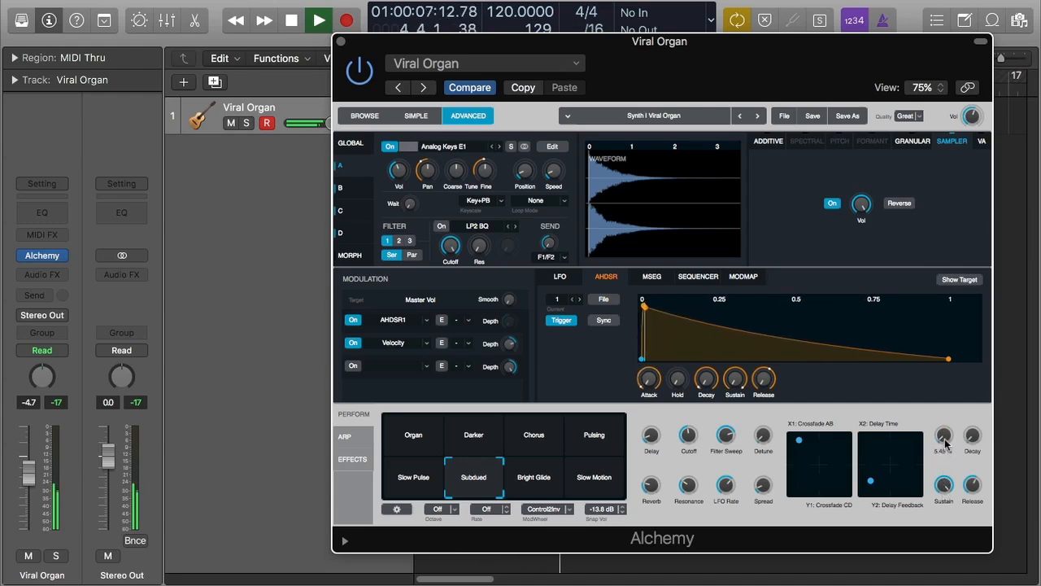
{"action": "left_click_drag", "start_coordinate": [944, 441], "coordinate": [944, 440]}
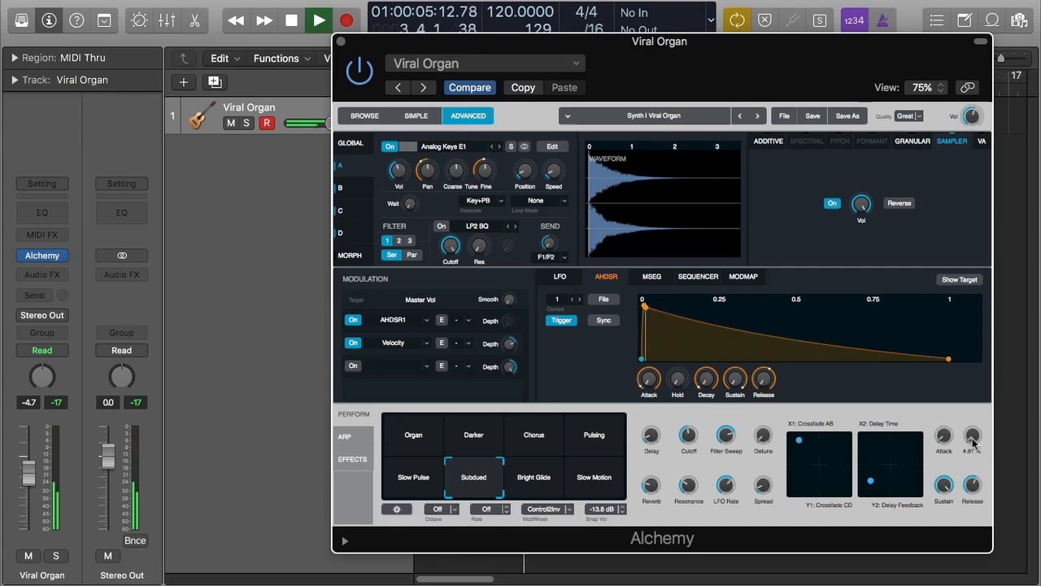
{"action": "left_click_drag", "start_coordinate": [972, 437], "coordinate": [974, 390]}
{"action": "mouse_move", "coordinate": [976, 500]}
{"action": "left_mouse_down"}
{"action": "mouse_move", "coordinate": [977, 458]}
{"action": "mouse_move", "coordinate": [986, 563]}
{"action": "mouse_move", "coordinate": [975, 492]}
{"action": "left_mouse_up"}
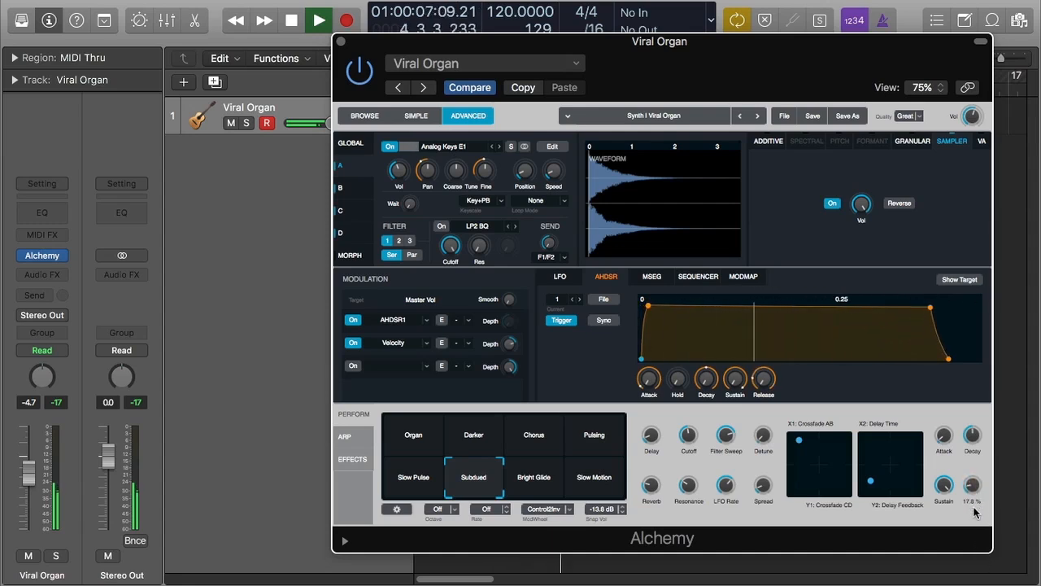
{"action": "left_click_drag", "start_coordinate": [761, 59], "coordinate": [724, 163]}
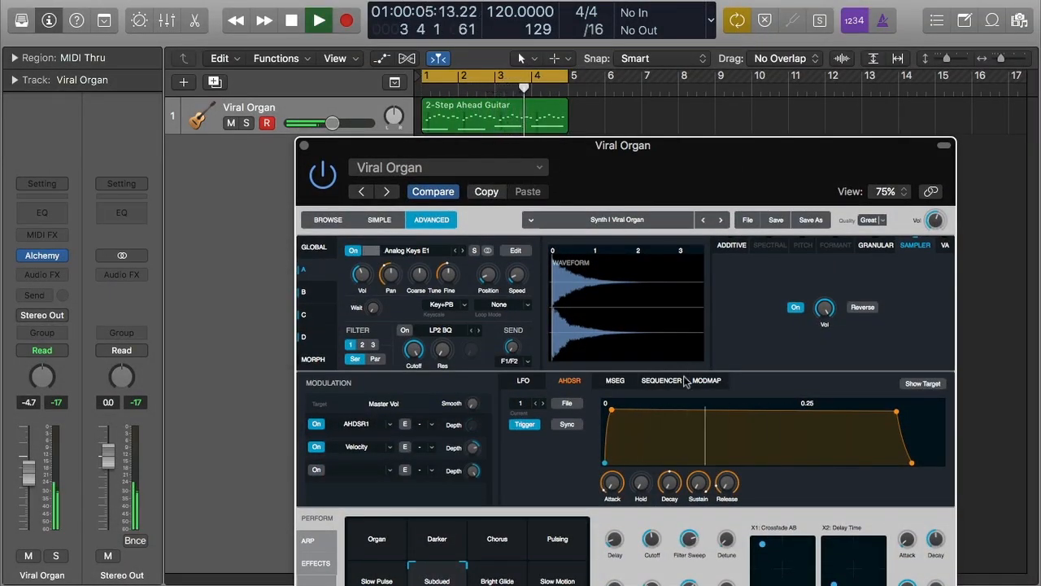
{"action": "left_click_drag", "start_coordinate": [728, 160], "coordinate": [778, 80]}
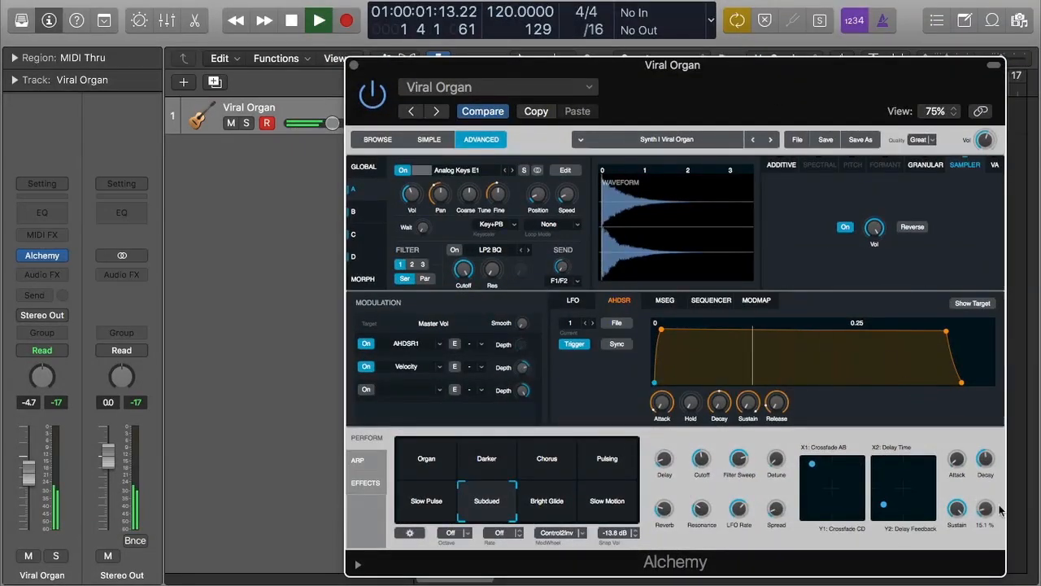
{"action": "scroll", "coordinate": [960, 510], "scroll_direction": "down", "scroll_amount": 10}
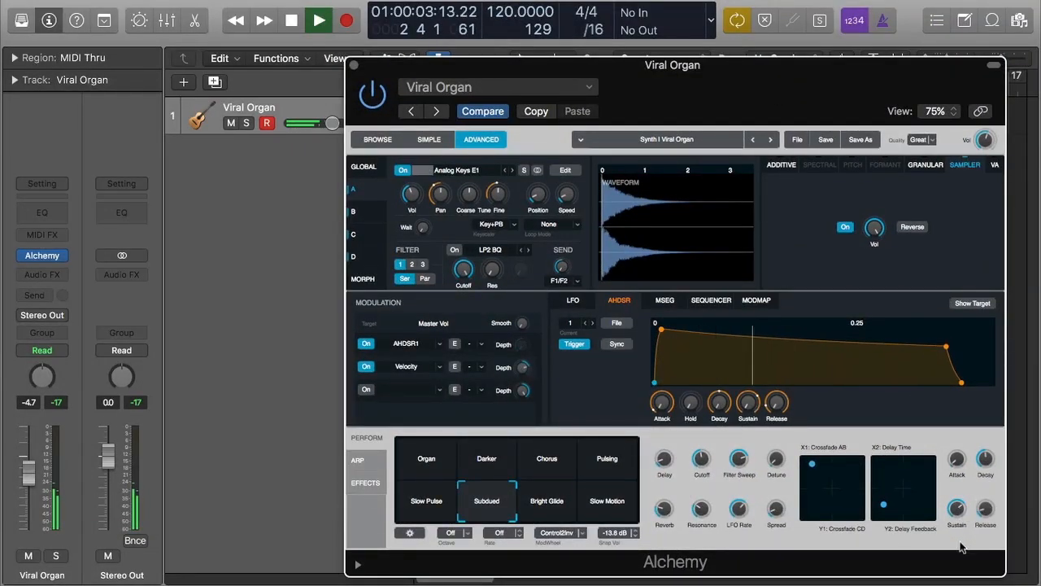
{"action": "scroll", "coordinate": [960, 510], "scroll_direction": "down", "scroll_amount": 3}
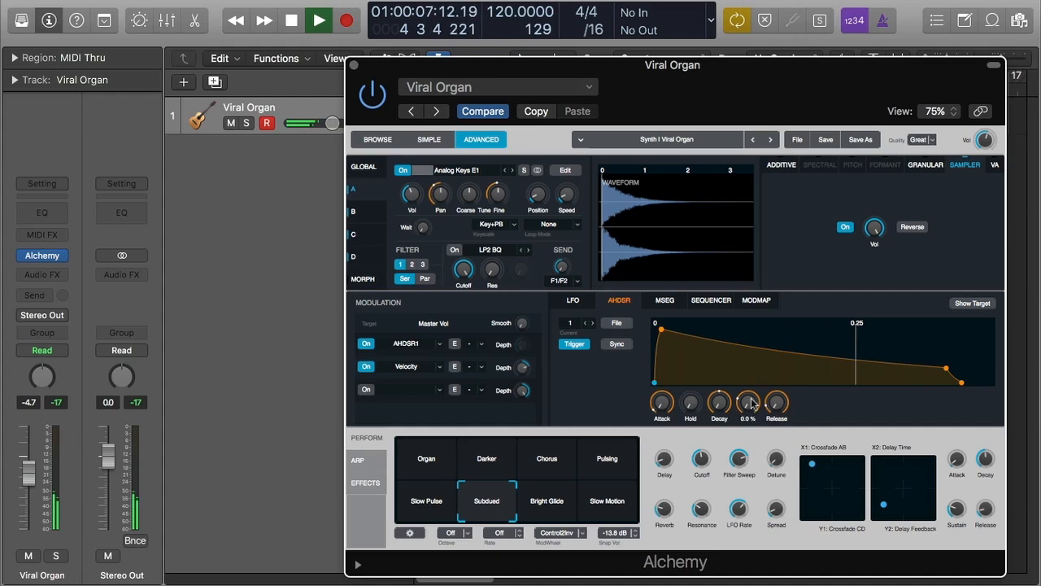
- Reshape the AHDSR envelope by raising the Sustain knob and dragging the attack, release and decay points on the graph
{"action": "left_click_drag", "start_coordinate": [958, 513], "coordinate": [967, 406]}
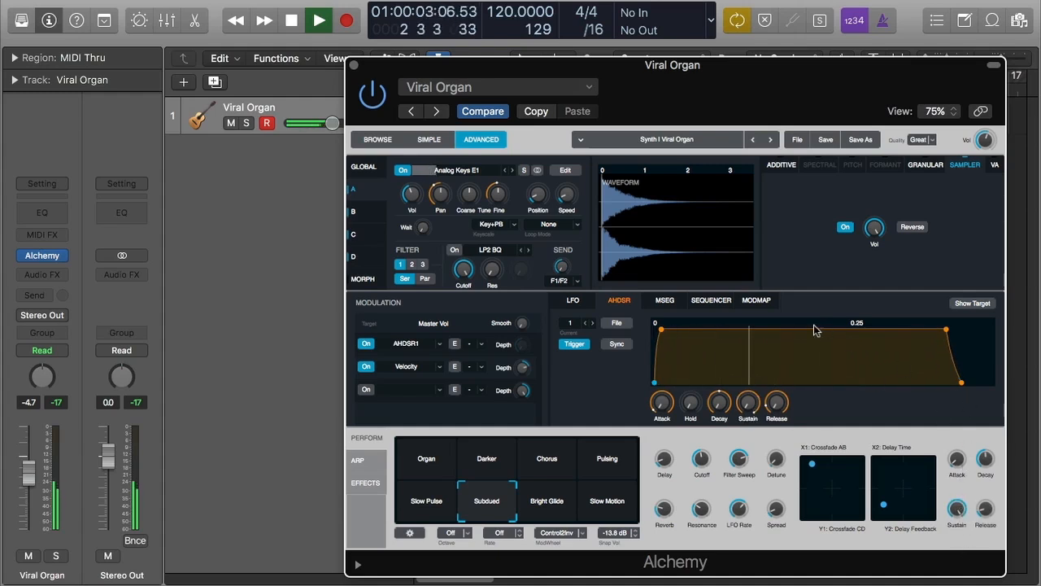
{"action": "mouse_move", "coordinate": [658, 328]}
{"action": "left_mouse_down"}
{"action": "mouse_move", "coordinate": [688, 346]}
{"action": "mouse_move", "coordinate": [674, 342]}
{"action": "left_mouse_up"}
{"action": "left_click_drag", "start_coordinate": [942, 335], "coordinate": [966, 348]}
{"action": "left_click_drag", "start_coordinate": [955, 508], "coordinate": [965, 430]}
{"action": "left_click_drag", "start_coordinate": [832, 331], "coordinate": [710, 347]}
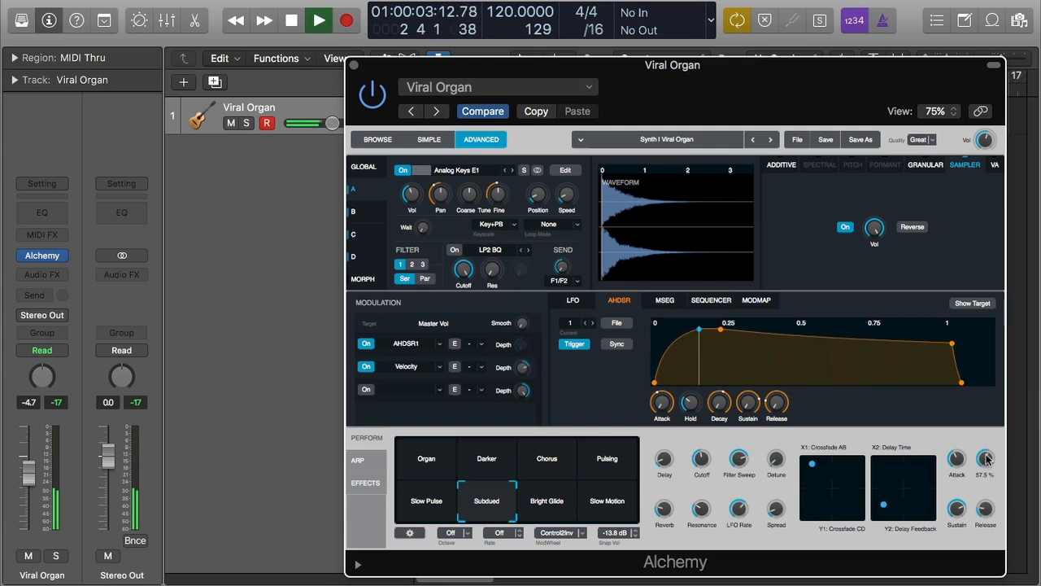
- Open the snapshot options menu and the Subdued snapshot's context menu without choosing anything
{"action": "left_click", "coordinate": [571, 537]}
{"action": "left_click", "coordinate": [599, 546]}
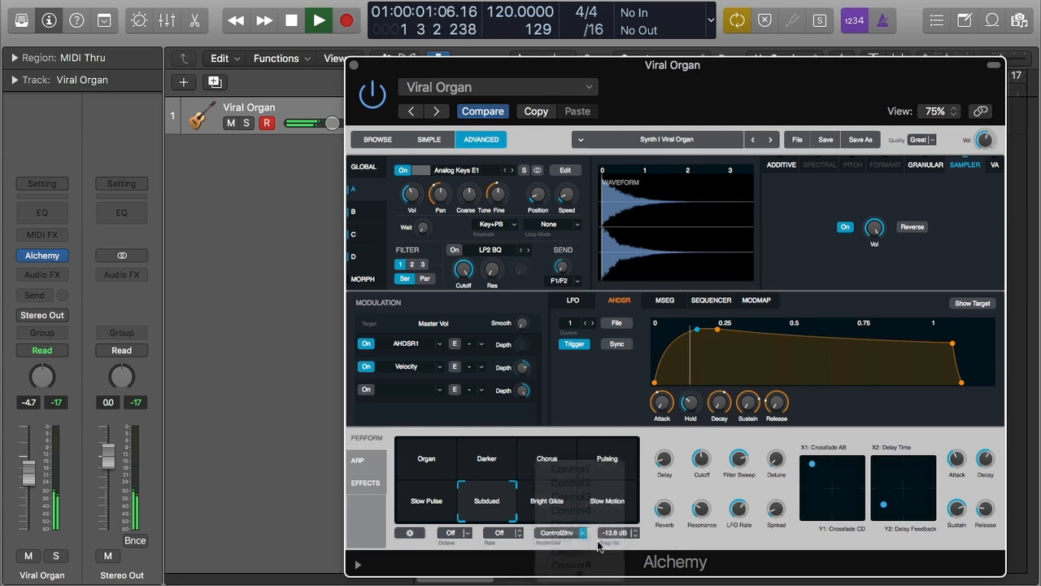
{"action": "left_click", "coordinate": [411, 533]}
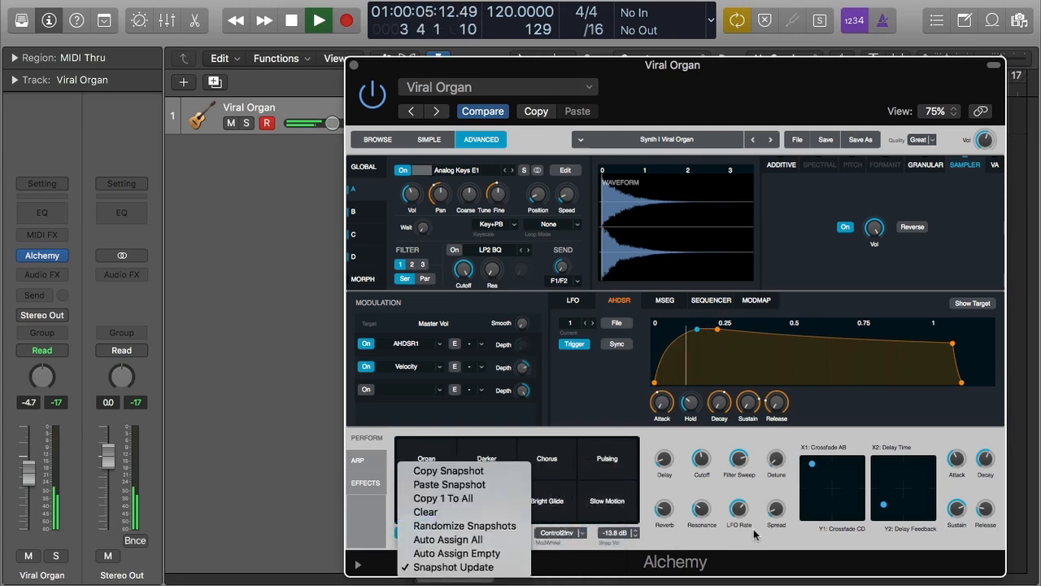
{"action": "left_click", "coordinate": [728, 553]}
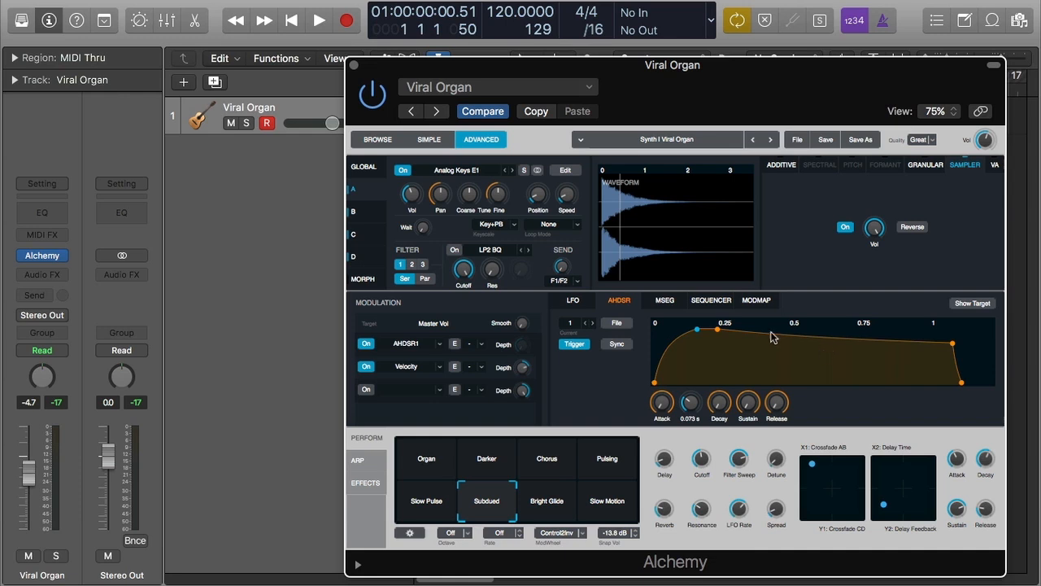
{"action": "right_click", "coordinate": [487, 509]}
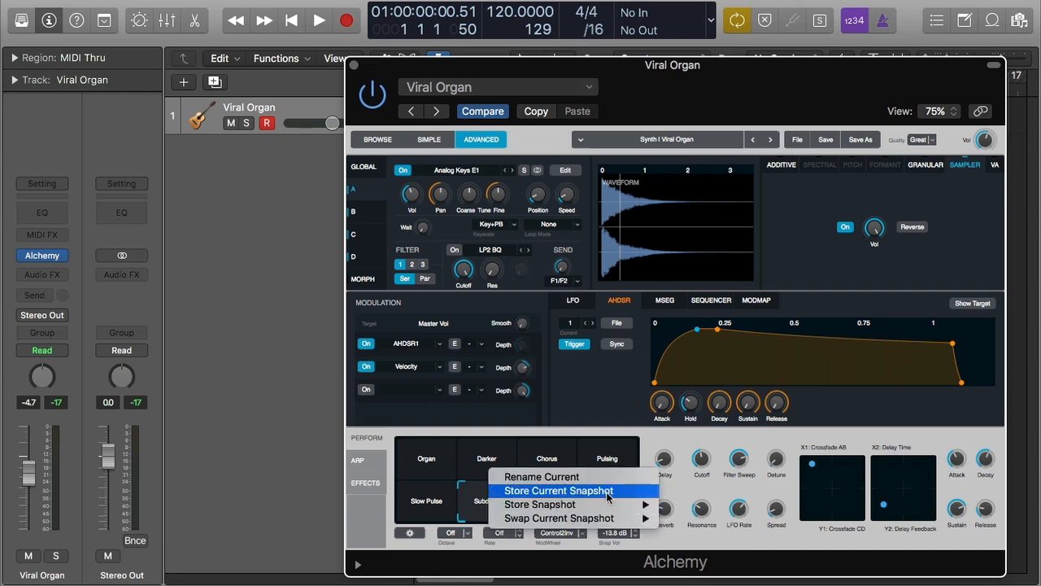
{"action": "mouse_move", "coordinate": [611, 506]}
{"action": "left_click", "coordinate": [757, 535]}
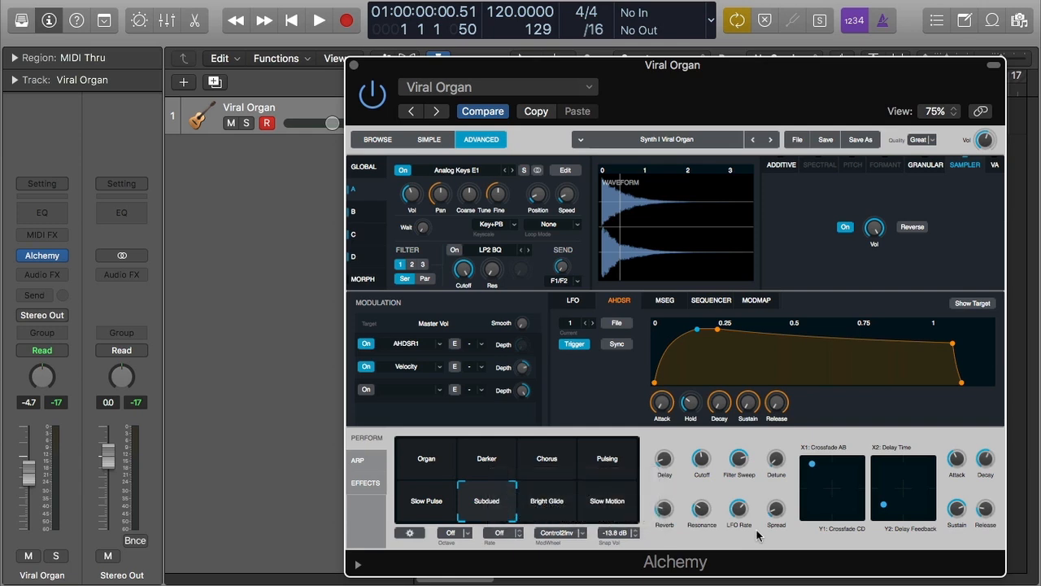
- Randomize the snapshots and briefly start and stop playback
{"action": "left_click", "coordinate": [413, 534]}
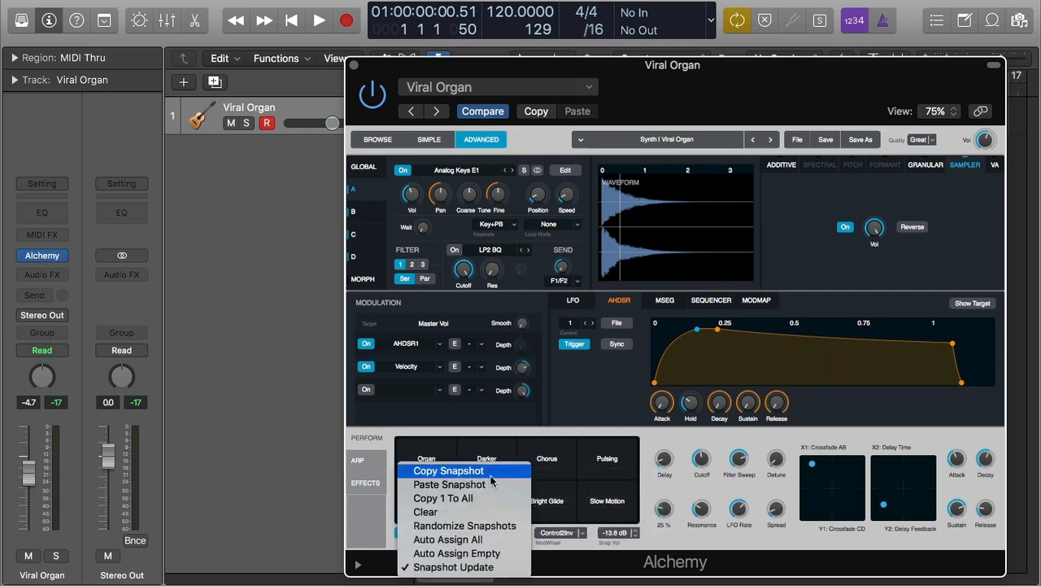
{"action": "left_click", "coordinate": [495, 527]}
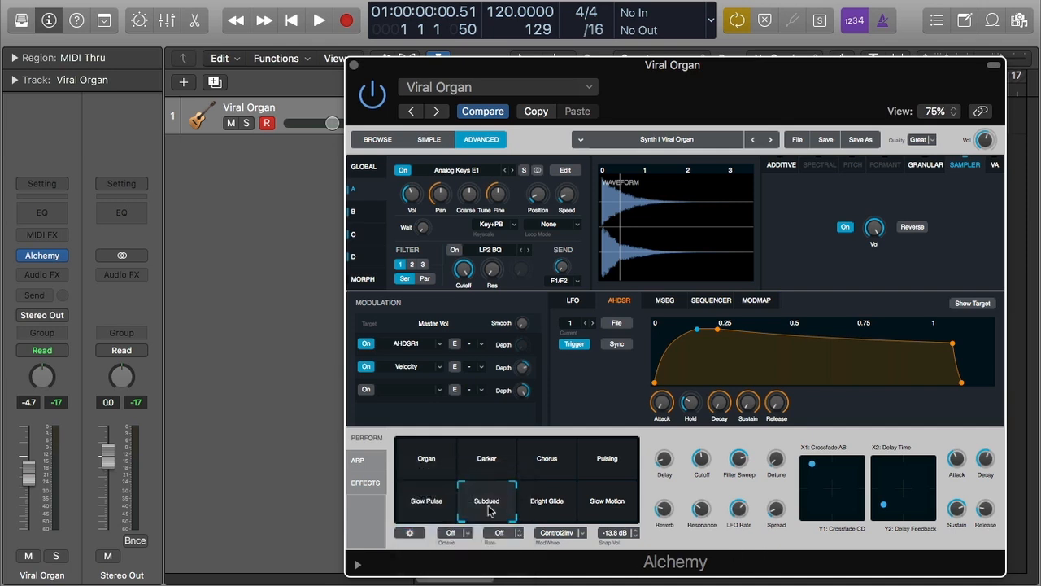
{"action": "key", "text": "space"}
{"action": "key", "text": "space"}
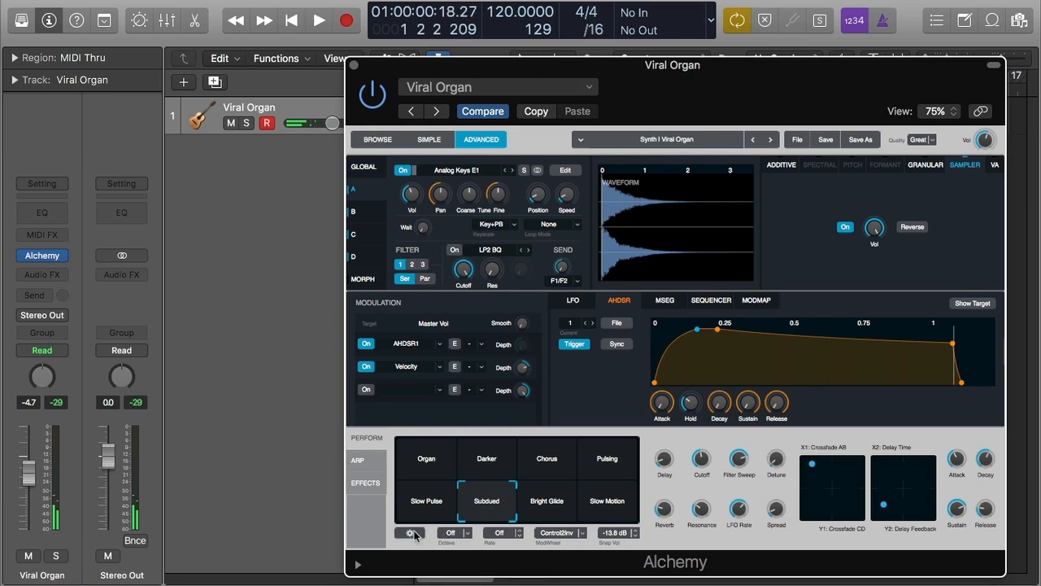
- Apply Auto Assign All to the snapshots, then audition the Darker, Pulsing, Subdued and Pulsing snapshots
{"action": "left_click", "coordinate": [412, 533]}
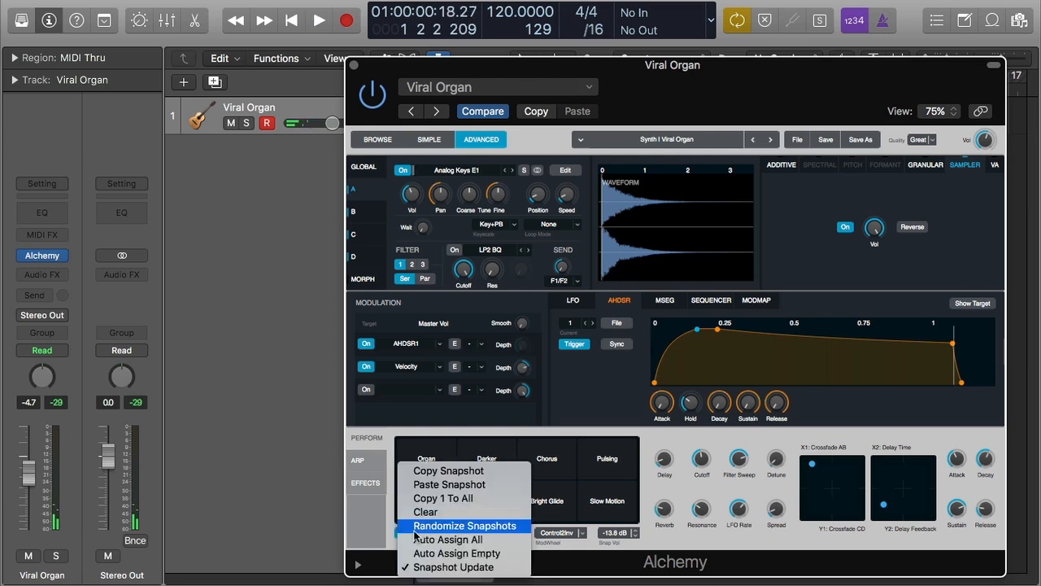
{"action": "left_click", "coordinate": [501, 541]}
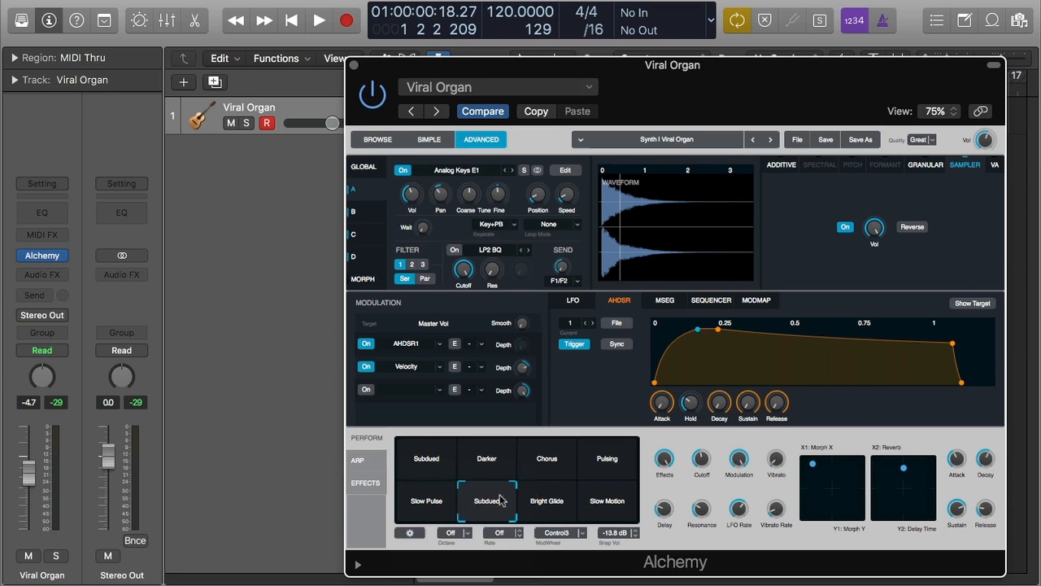
{"action": "left_click", "coordinate": [487, 461]}
{"action": "left_click", "coordinate": [618, 460]}
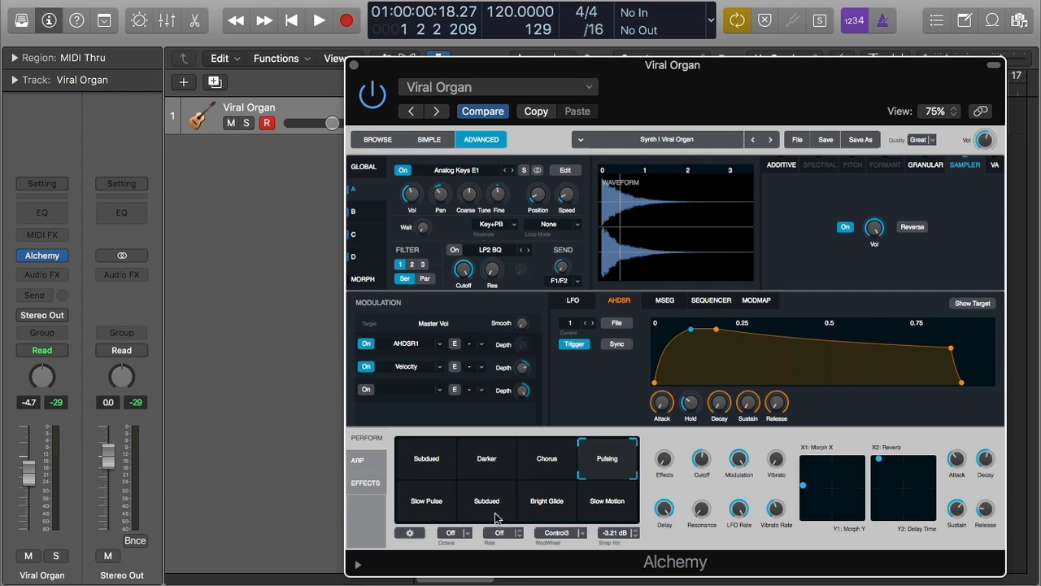
{"action": "left_click", "coordinate": [491, 511]}
{"action": "left_click", "coordinate": [608, 464]}
- Randomize the snapshots again and apply Auto Assign All with the Pulsing snapshot selected
{"action": "left_click", "coordinate": [411, 533]}
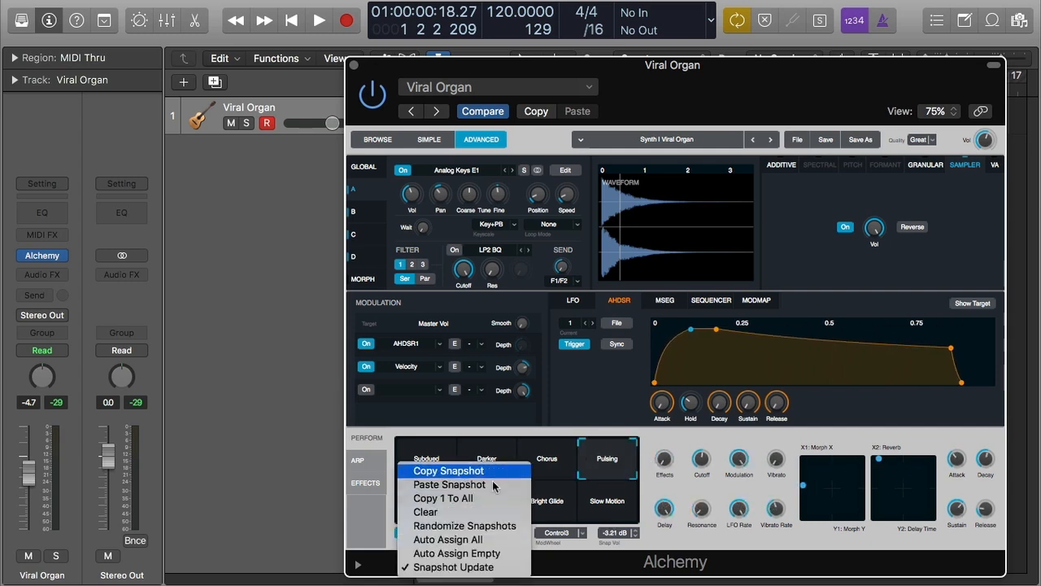
{"action": "left_click", "coordinate": [484, 527]}
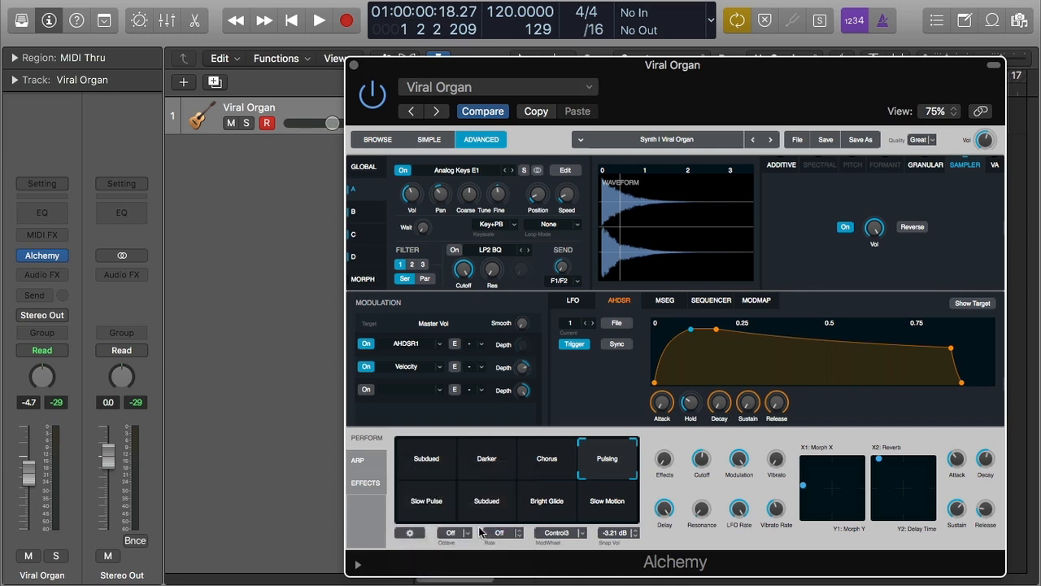
{"action": "left_click", "coordinate": [410, 533]}
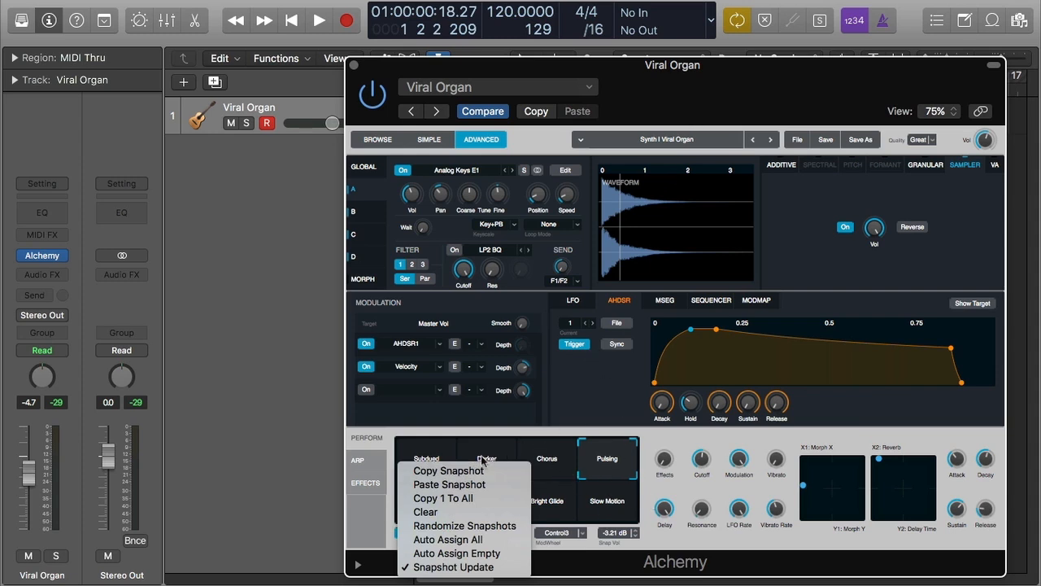
{"action": "left_click", "coordinate": [498, 540]}
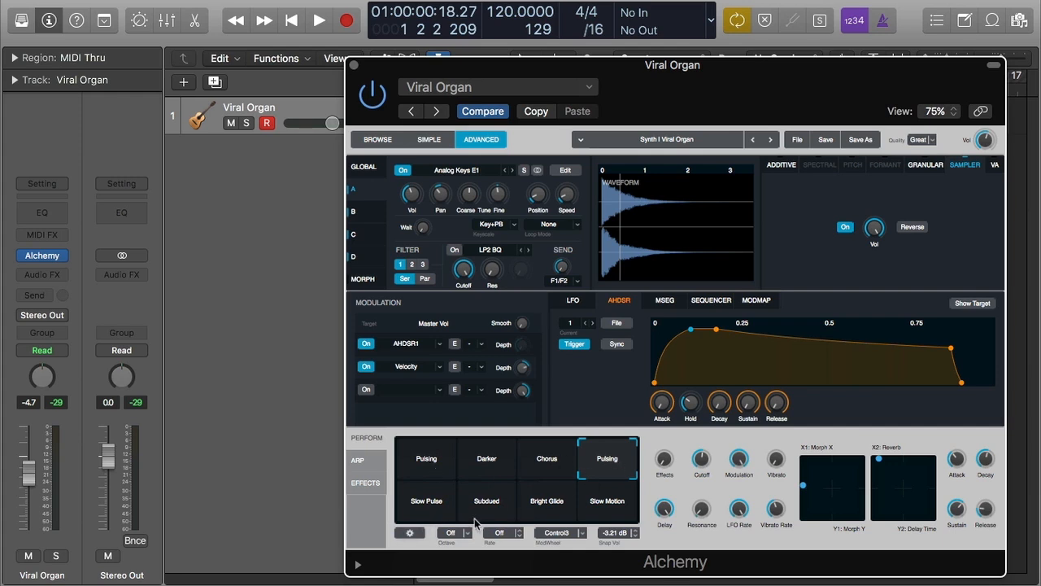
- Apply Auto Assign Empty to the snapshots, then select the Slow Motion snapshot
{"action": "left_click", "coordinate": [415, 535]}
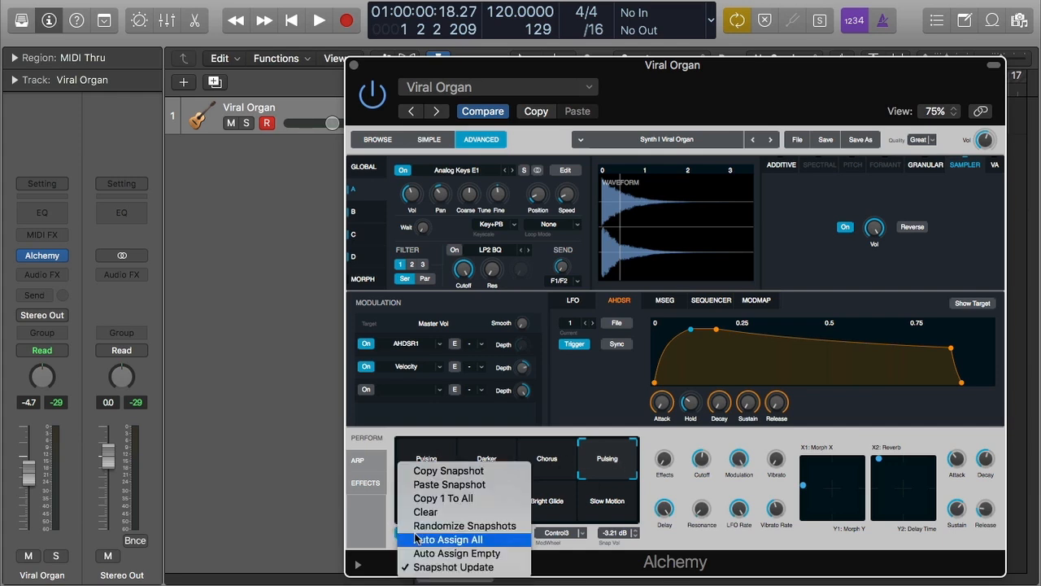
{"action": "left_click", "coordinate": [498, 554]}
{"action": "right_click", "coordinate": [608, 508]}
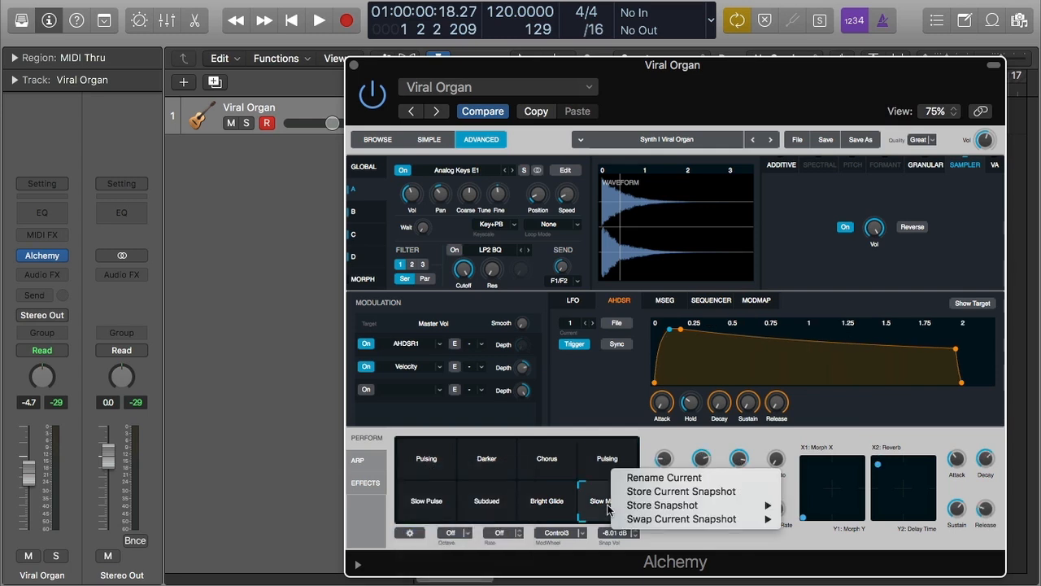
{"action": "mouse_move", "coordinate": [704, 521]}
{"action": "left_click", "coordinate": [704, 543]}
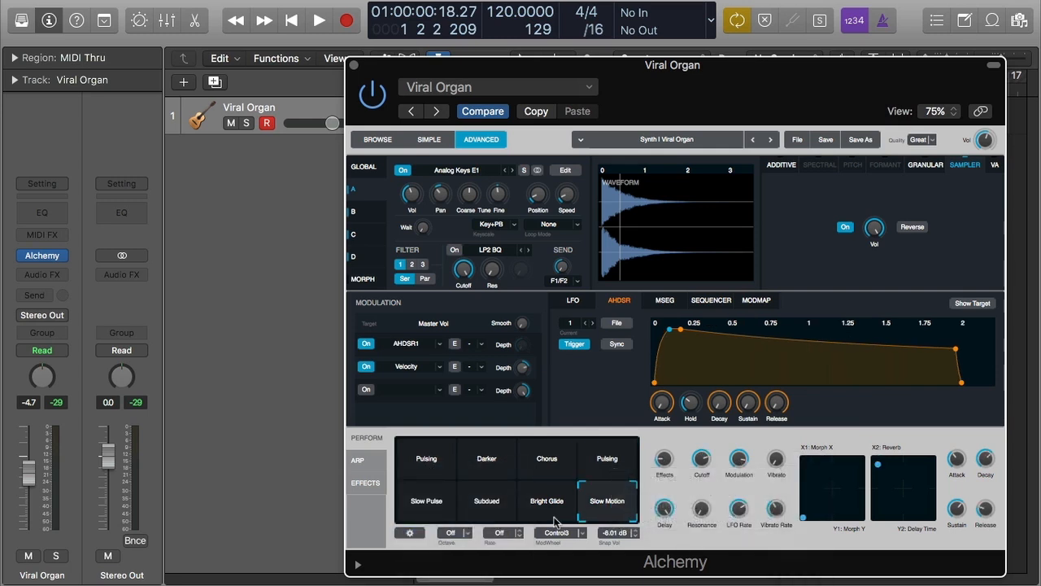
- Clear the snapshots and open the first empty pad's context menu without choosing an option
{"action": "left_click", "coordinate": [409, 532]}
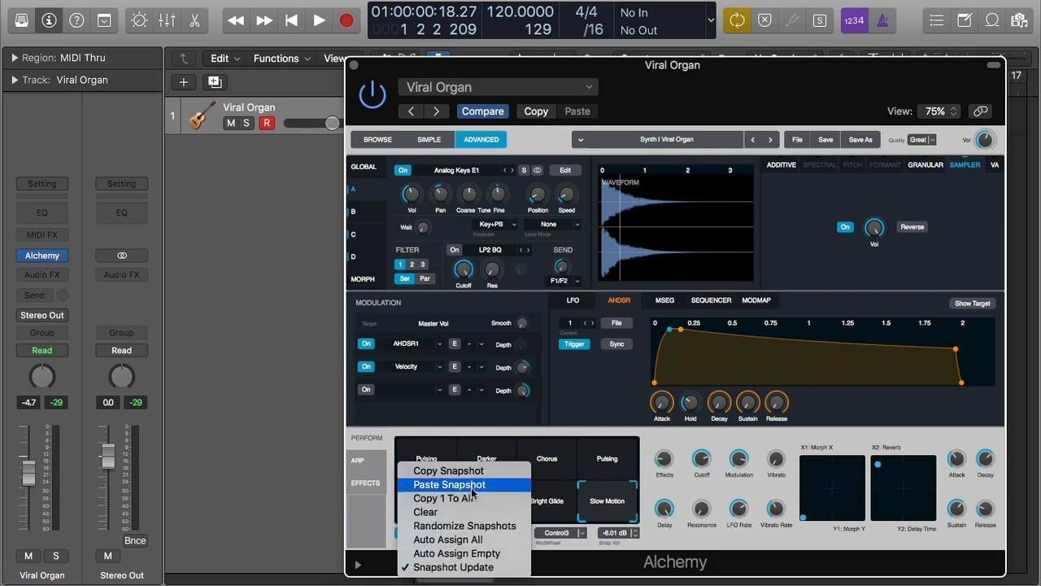
{"action": "left_click", "coordinate": [468, 514]}
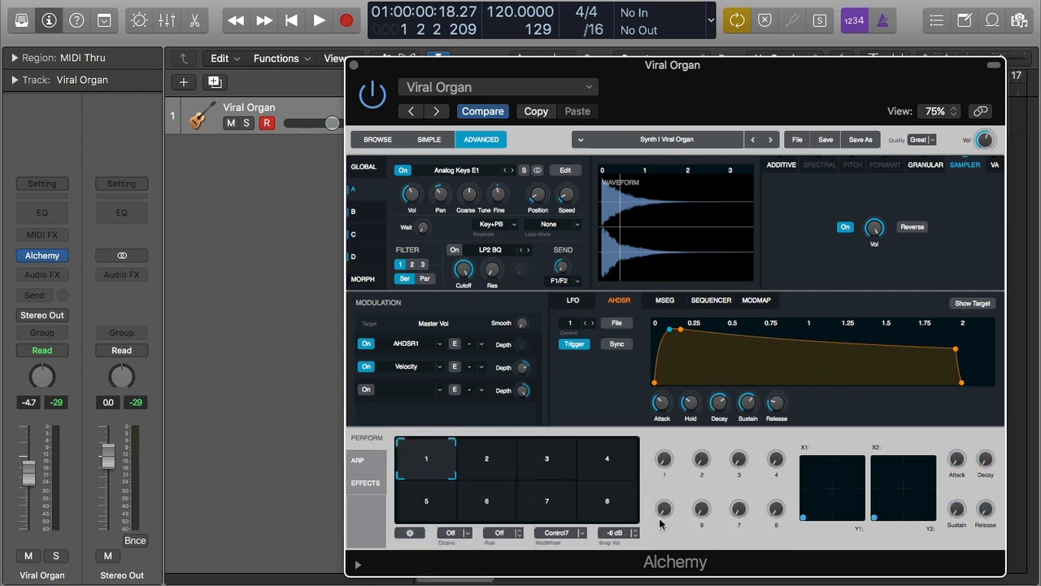
{"action": "right_click", "coordinate": [443, 467]}
{"action": "mouse_move", "coordinate": [511, 462]}
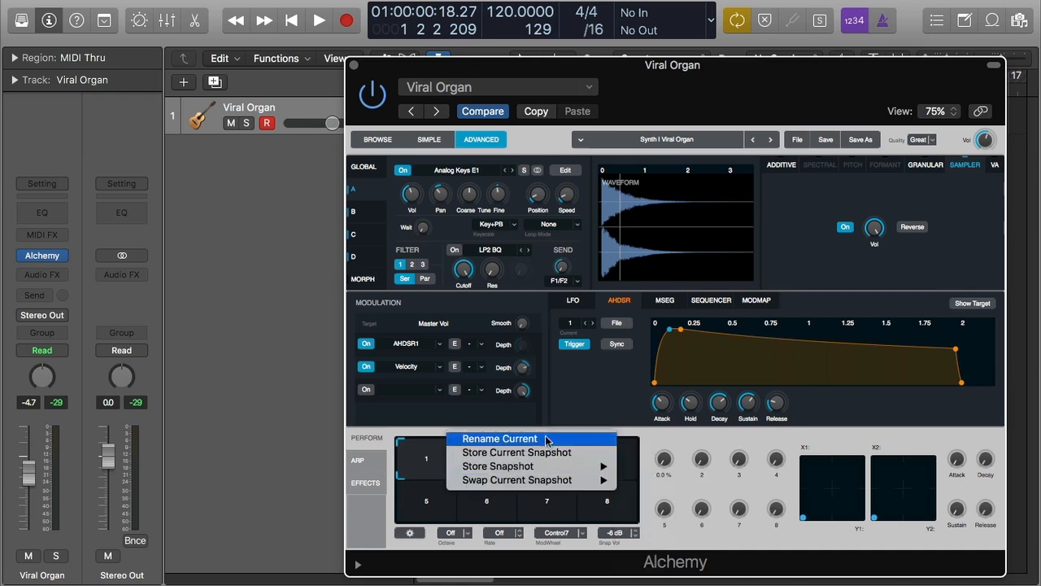
{"action": "left_click", "coordinate": [416, 535]}
- Apply Auto Assign All to the empty snapshot pads
{"action": "left_click", "coordinate": [417, 535]}
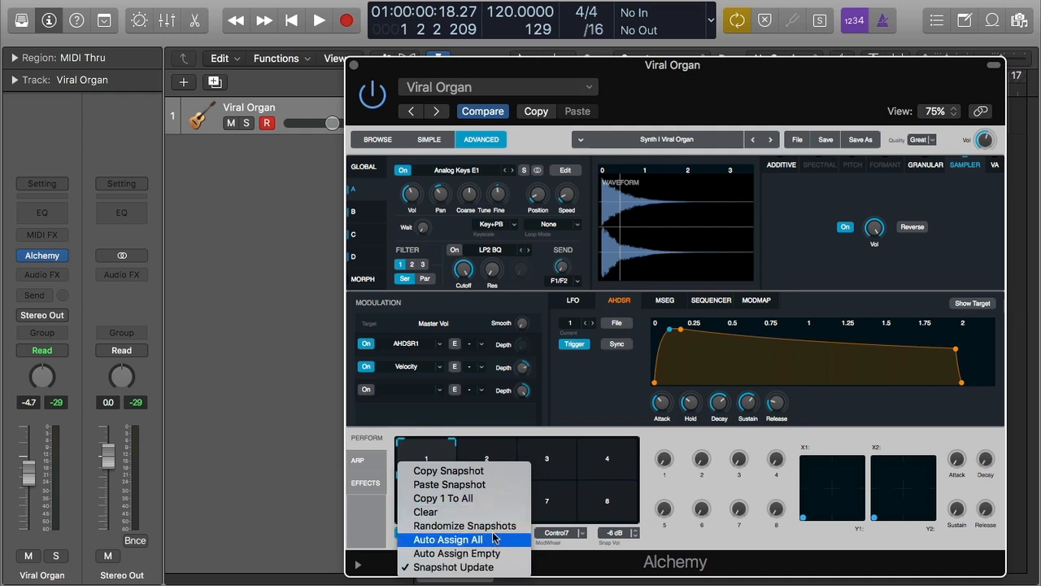
{"action": "left_click", "coordinate": [524, 540]}
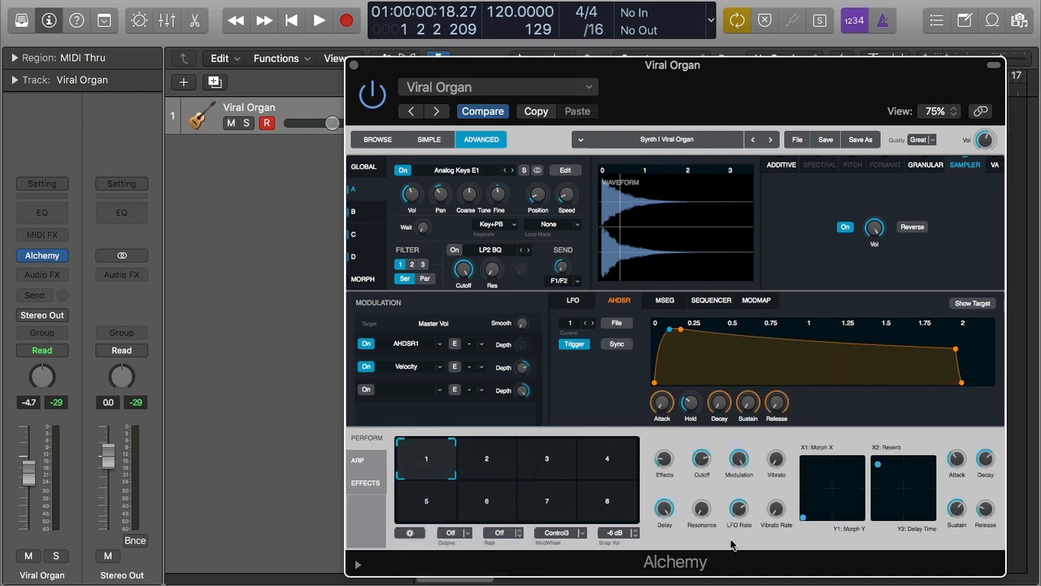
- Play the part and switch between the auto-assigned snapshot pads to audition each one, then stop playback
{"action": "key", "text": "space"}
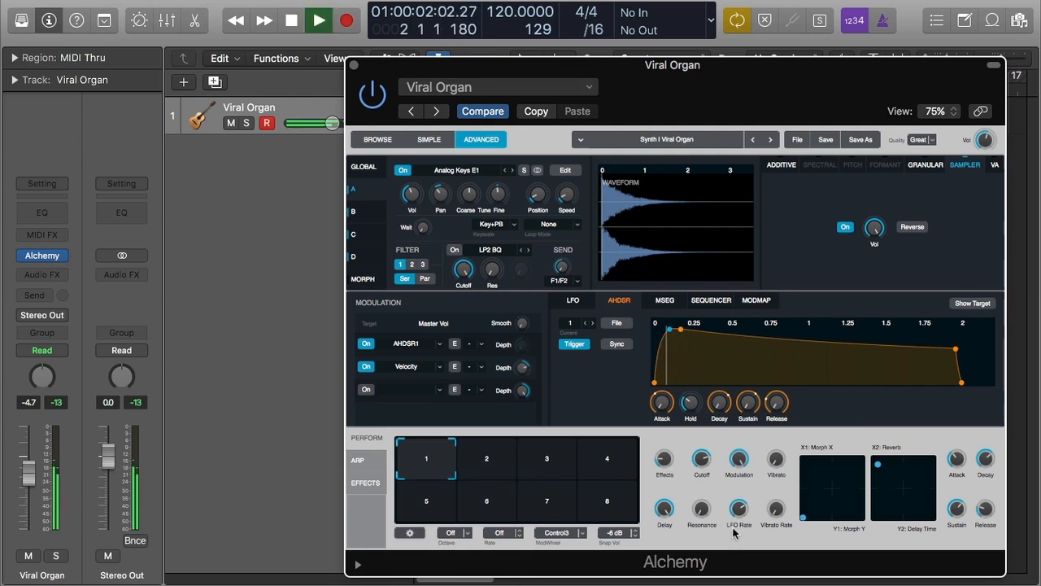
{"action": "left_click", "coordinate": [487, 462]}
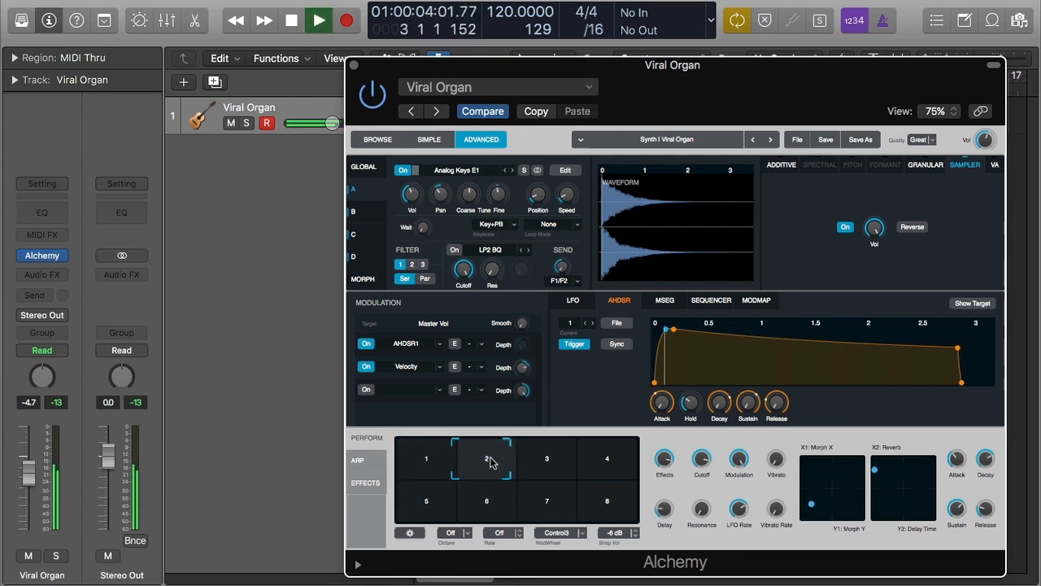
{"action": "left_click", "coordinate": [490, 508]}
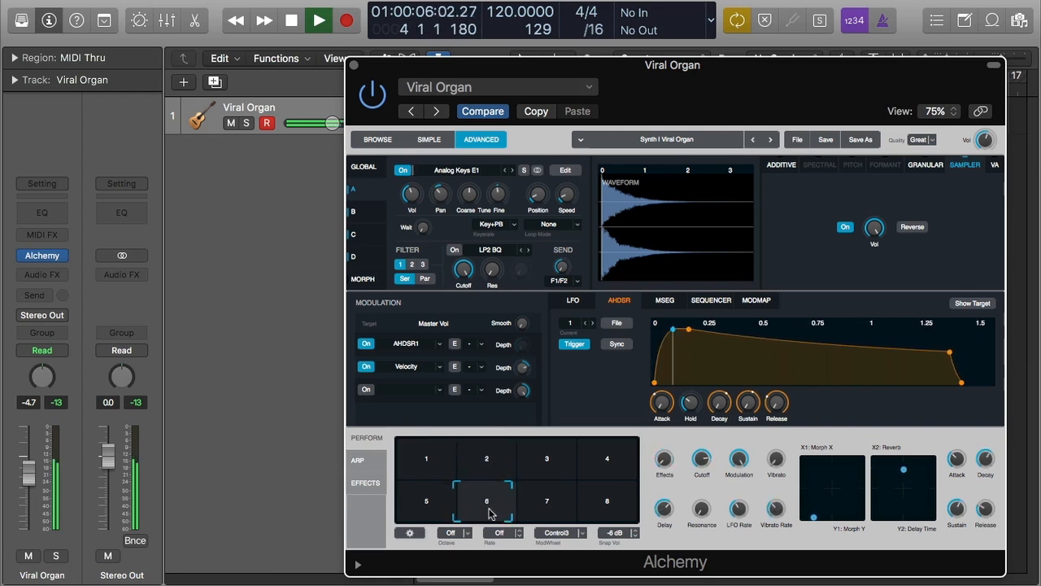
{"action": "left_click", "coordinate": [533, 510]}
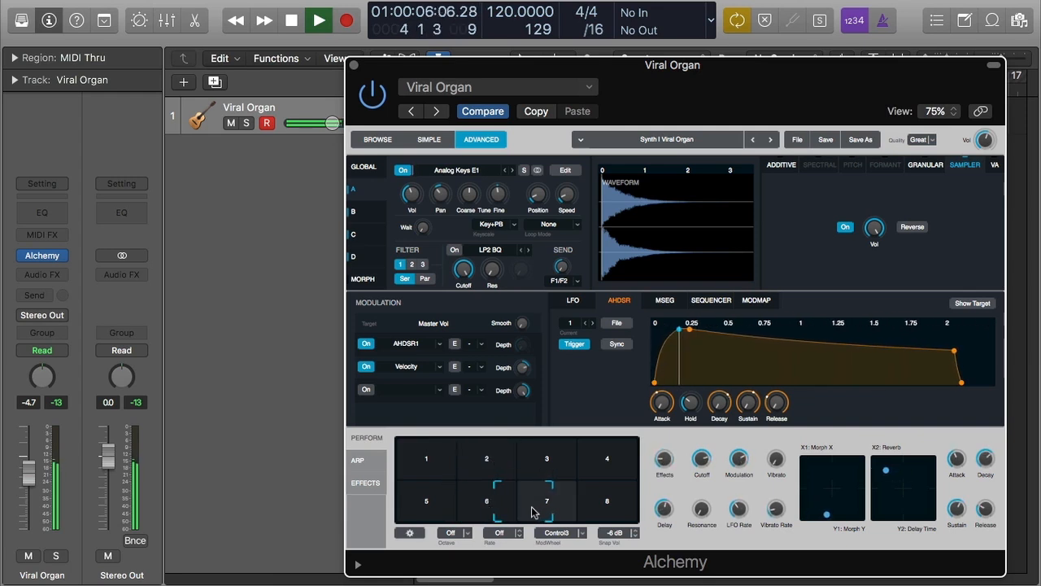
{"action": "left_click", "coordinate": [602, 503]}
{"action": "left_click", "coordinate": [628, 469]}
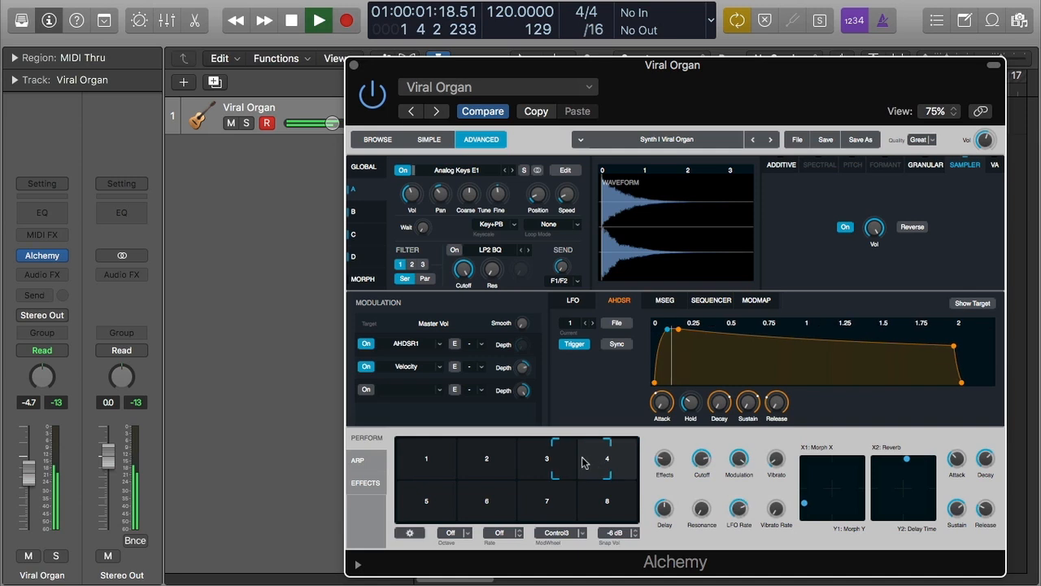
{"action": "left_click", "coordinate": [570, 460]}
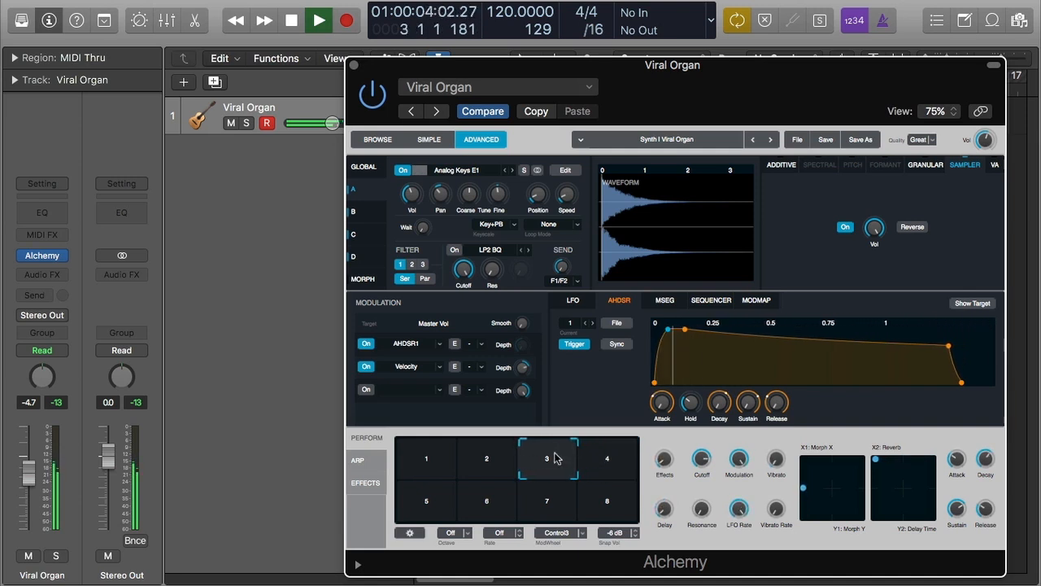
{"action": "left_click", "coordinate": [504, 488]}
{"action": "left_click", "coordinate": [447, 506]}
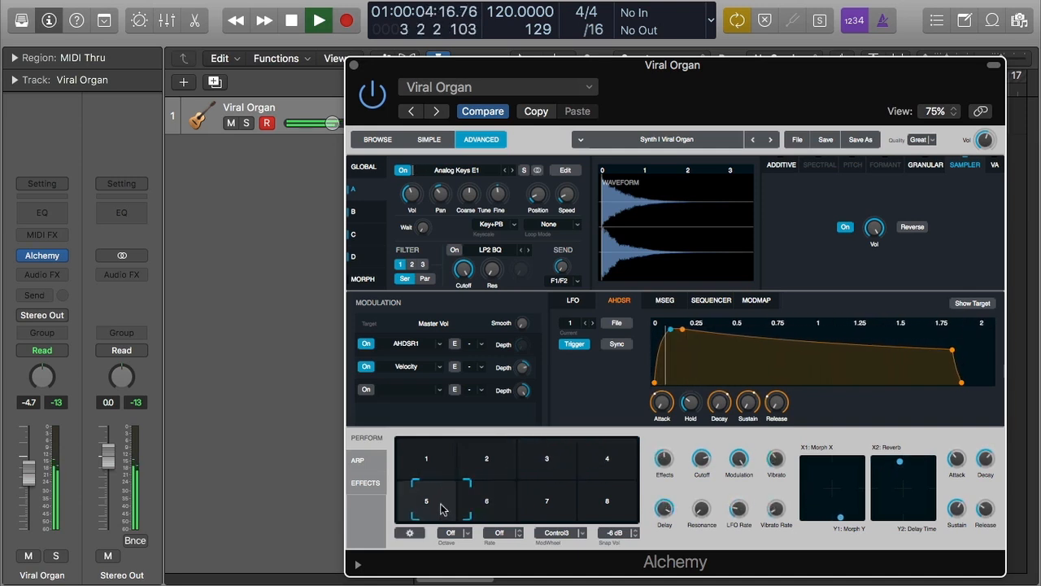
{"action": "left_click", "coordinate": [496, 504]}
{"action": "left_click", "coordinate": [553, 463]}
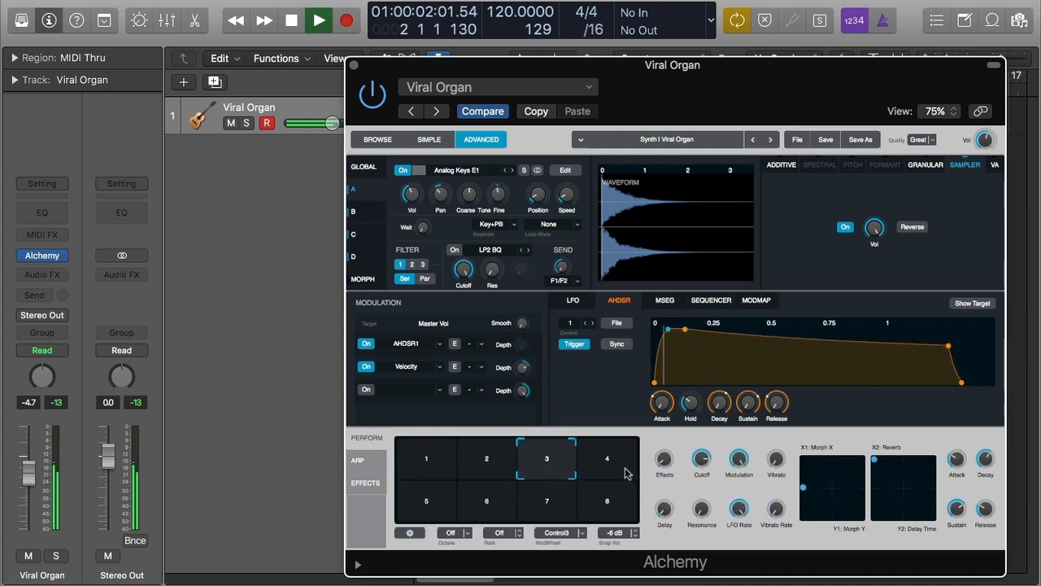
{"action": "key", "text": "space"}
- Switch to the Global page and clear all performance snapshots
{"action": "mouse_move", "coordinate": [701, 461]}
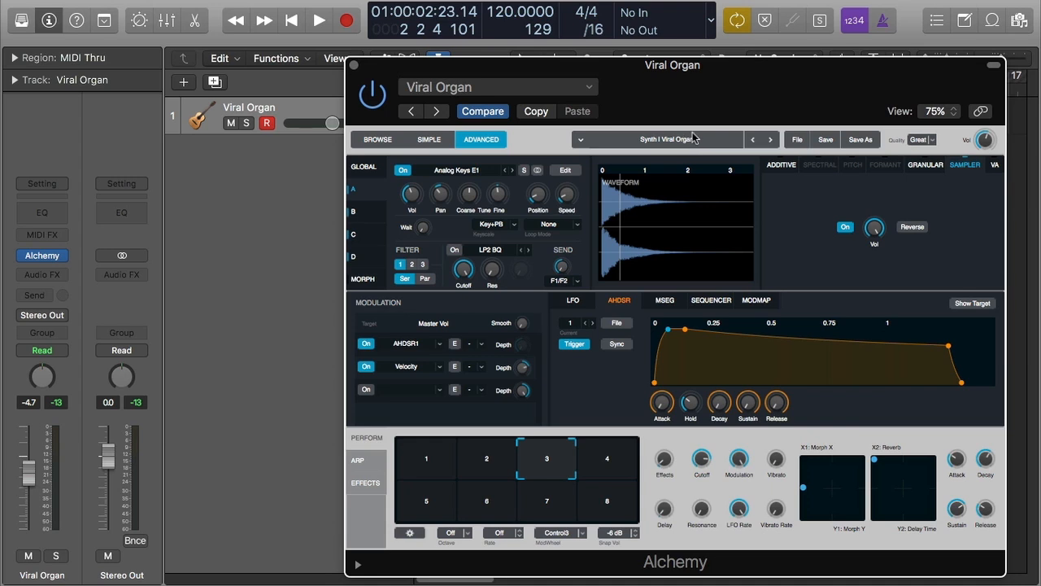
{"action": "left_click", "coordinate": [353, 171]}
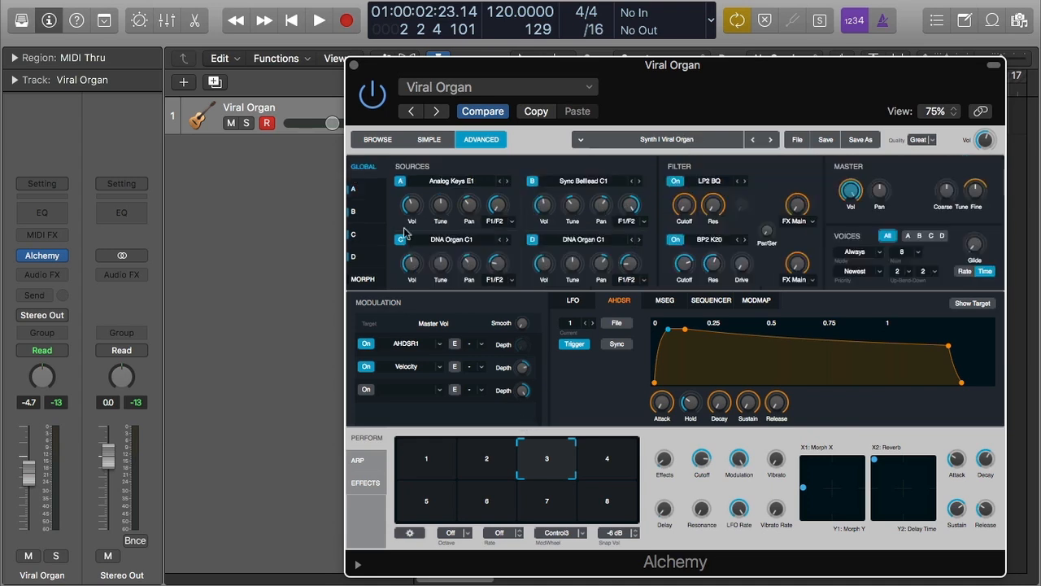
{"action": "right_click", "coordinate": [433, 461]}
{"action": "left_click", "coordinate": [417, 536]}
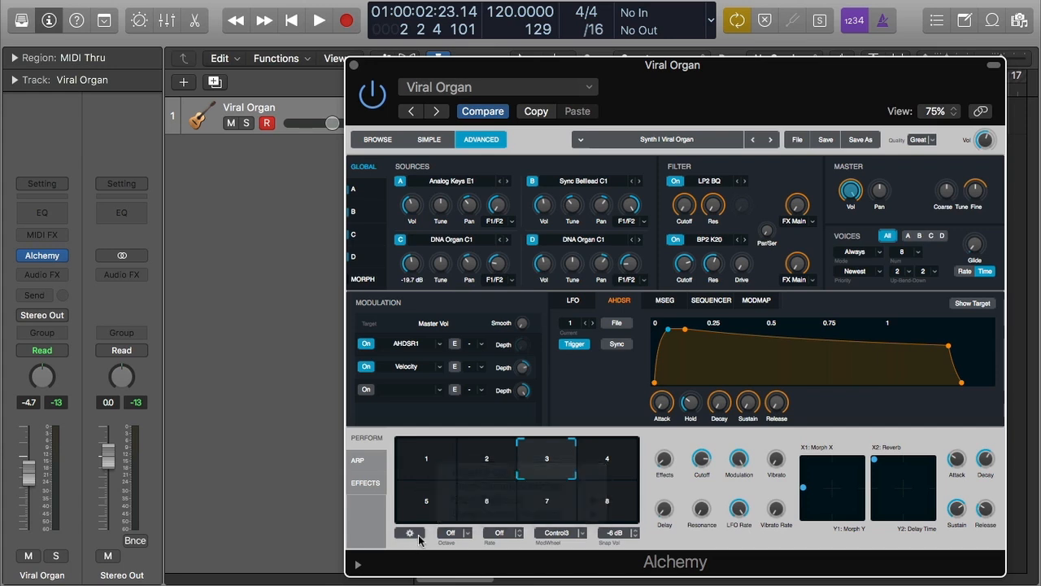
{"action": "left_click", "coordinate": [417, 535]}
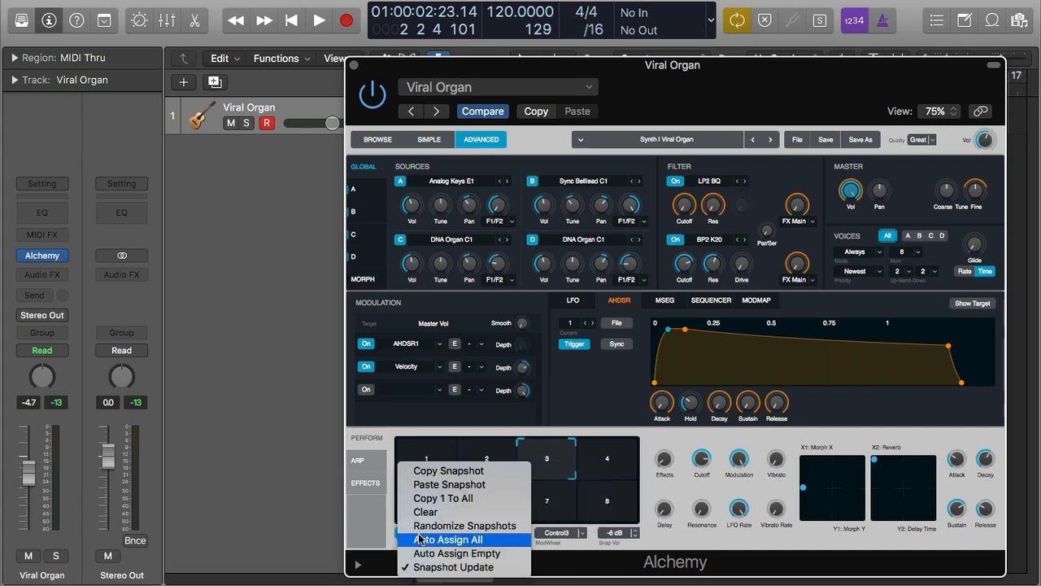
{"action": "left_click", "coordinate": [466, 518]}
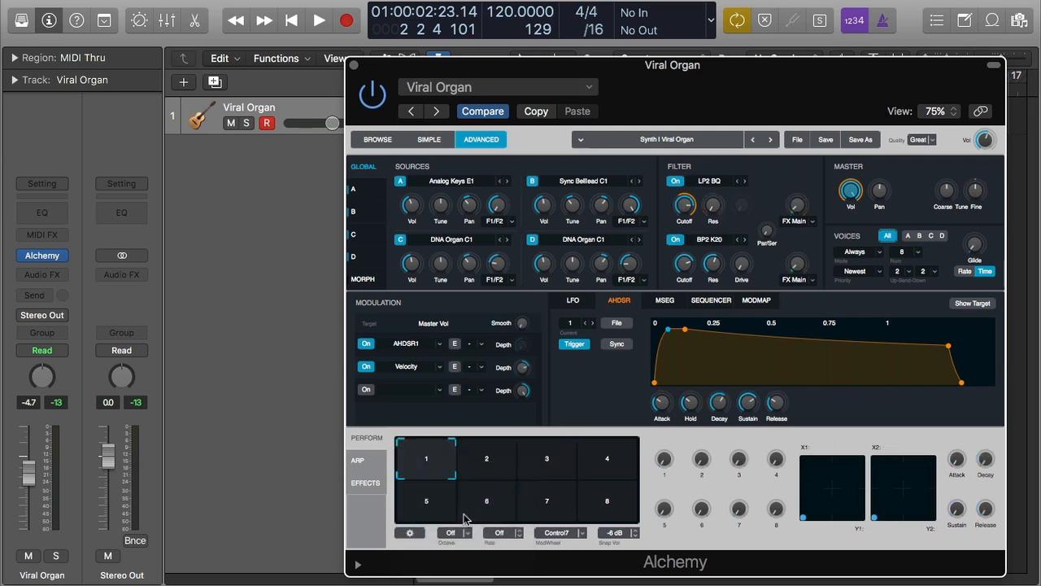